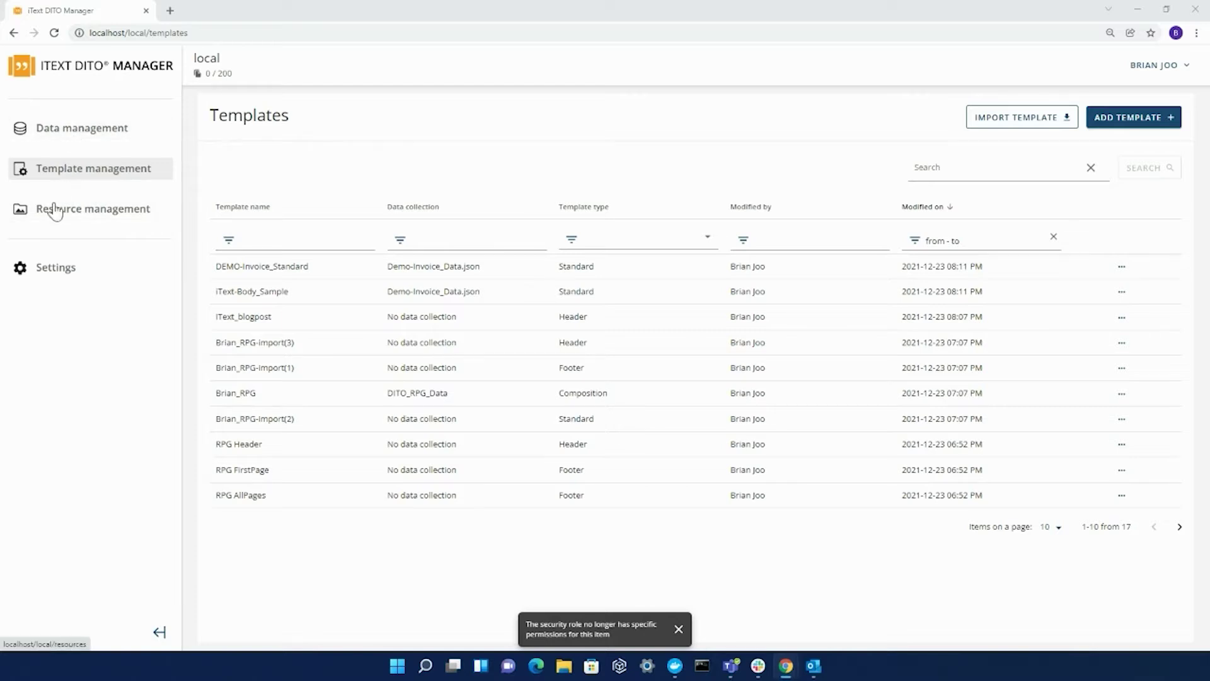
- Filter the data collections by the name "invoice"
click(68, 132)
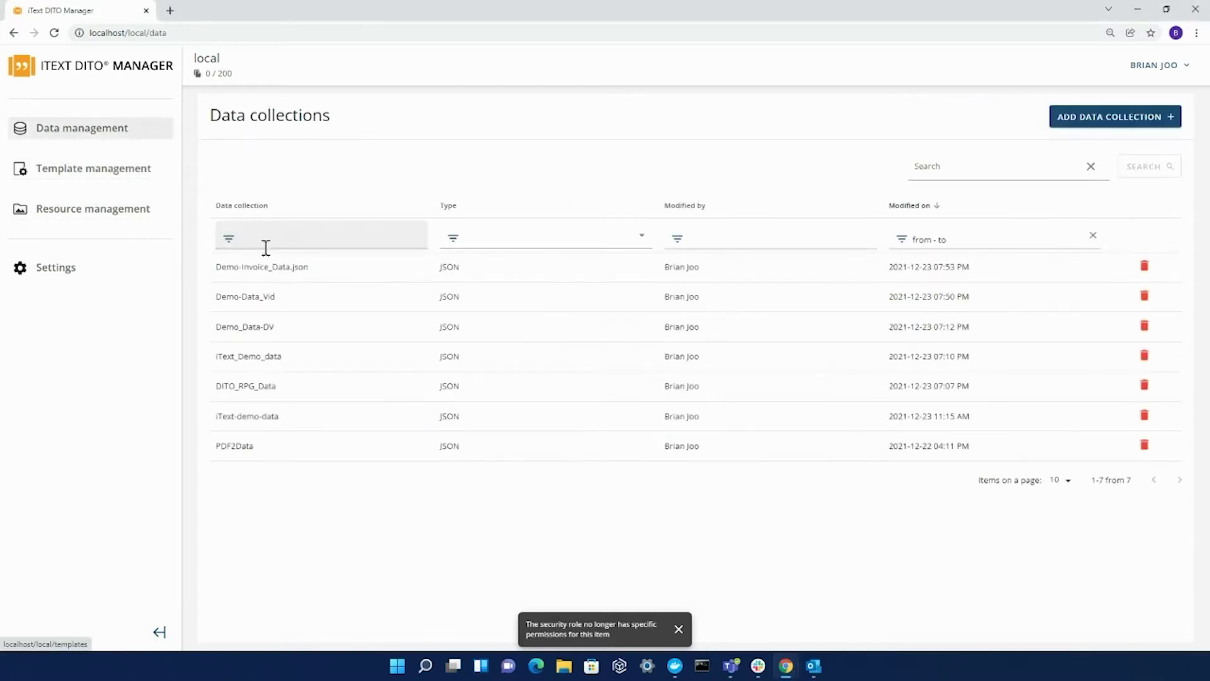
click(282, 237)
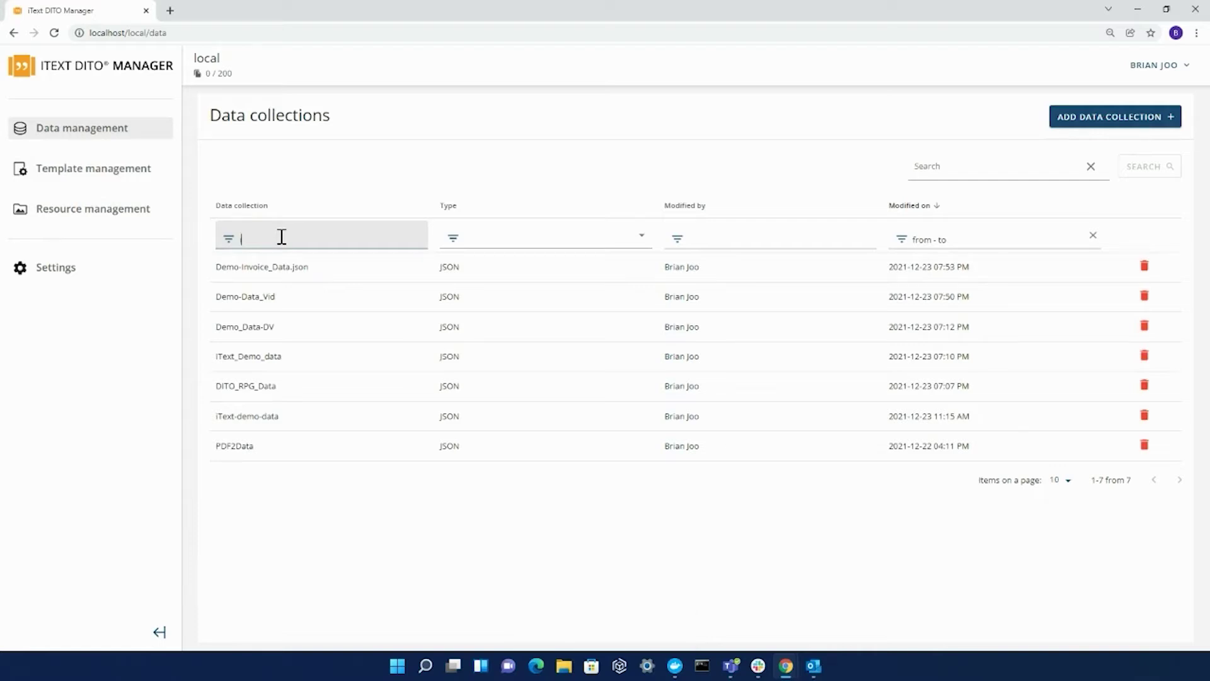
text(invoice)
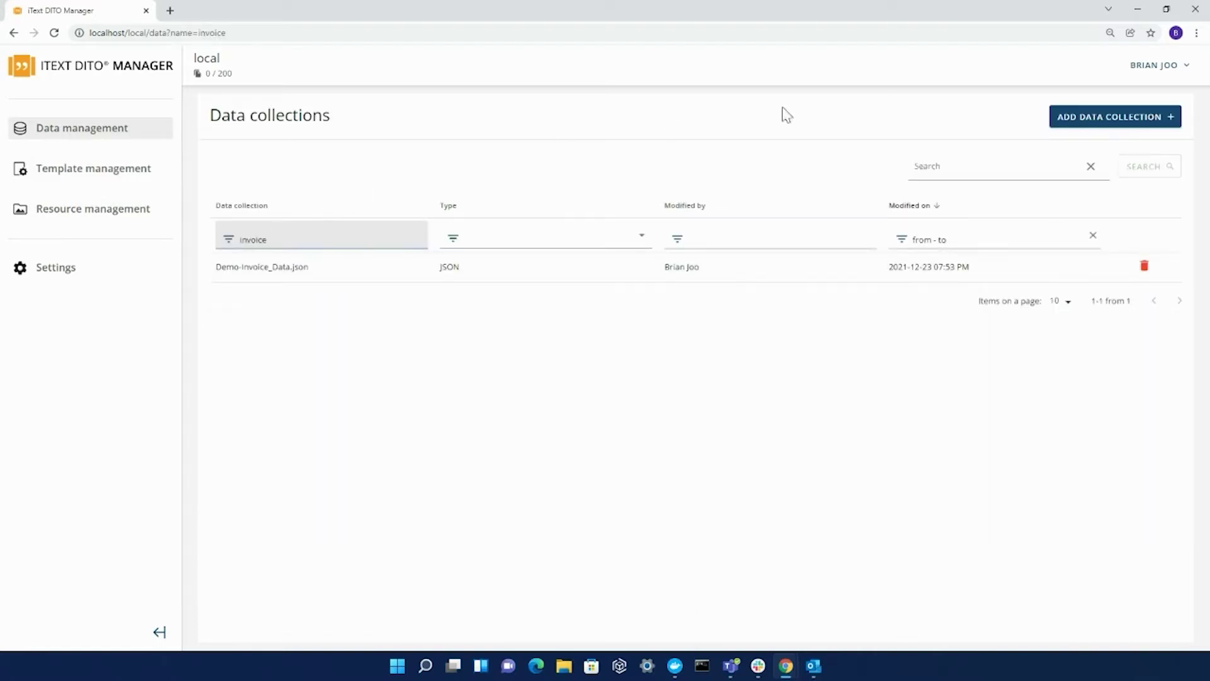
click(1085, 117)
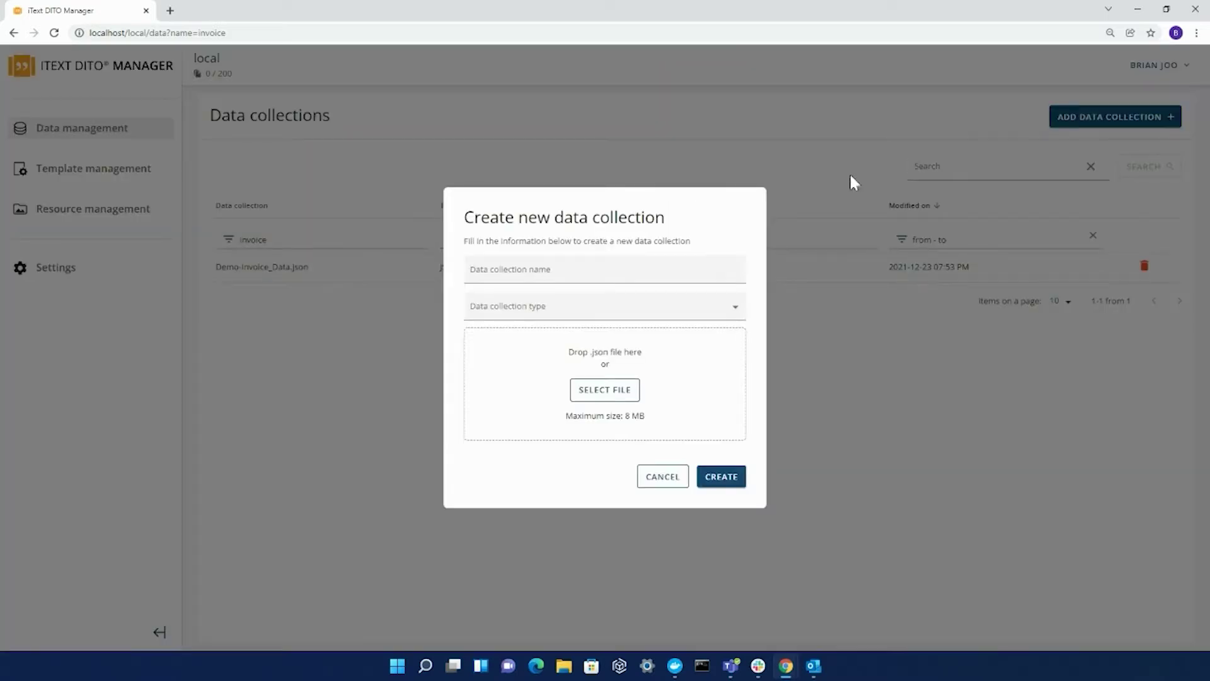
click(623, 261)
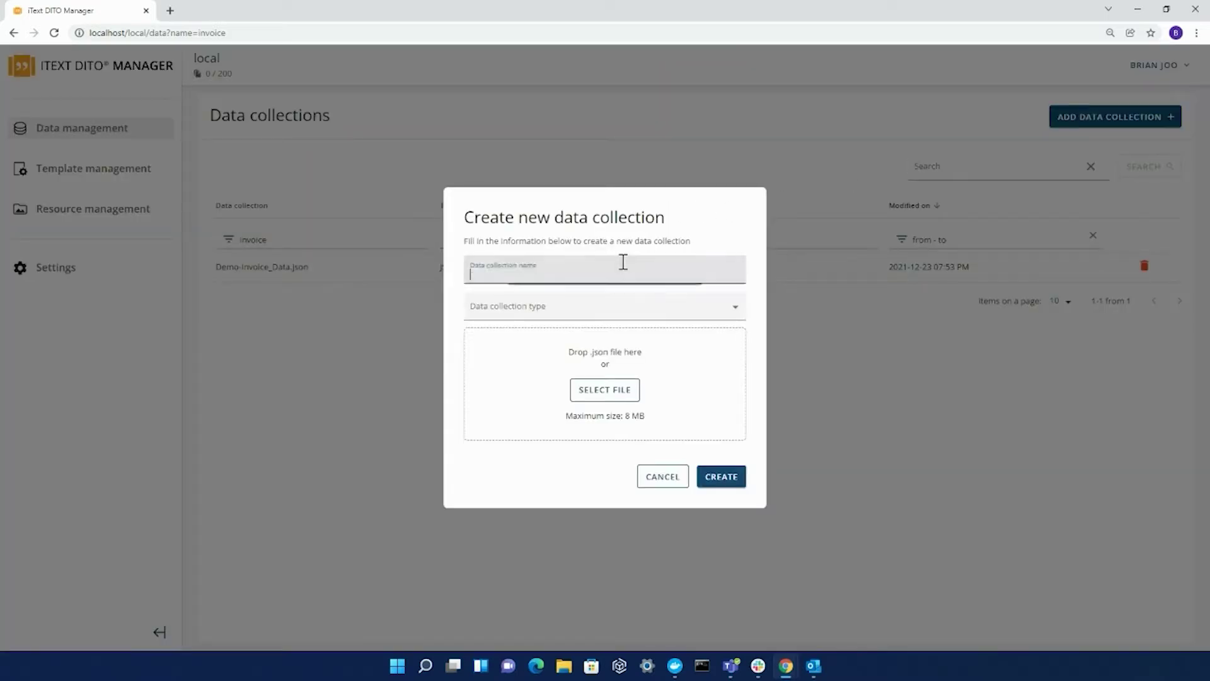
click(728, 309)
click(545, 337)
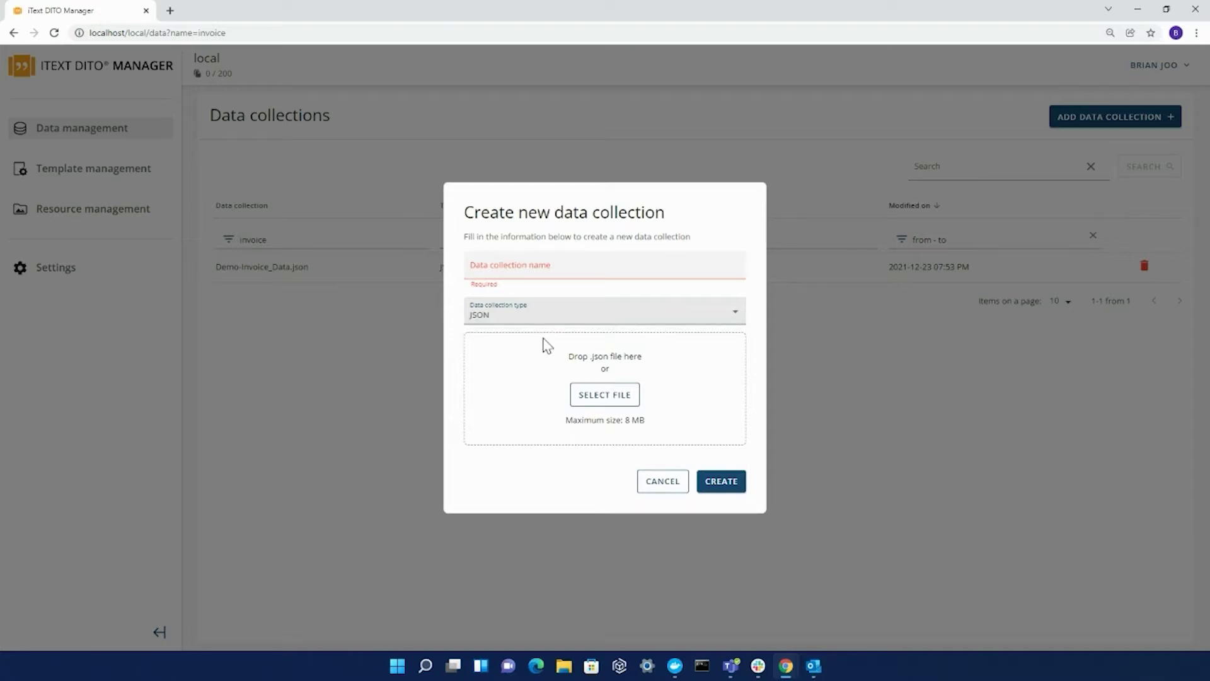
click(652, 484)
- Open the Demo-Invoice_Data.json data collection and view its data samples
click(312, 271)
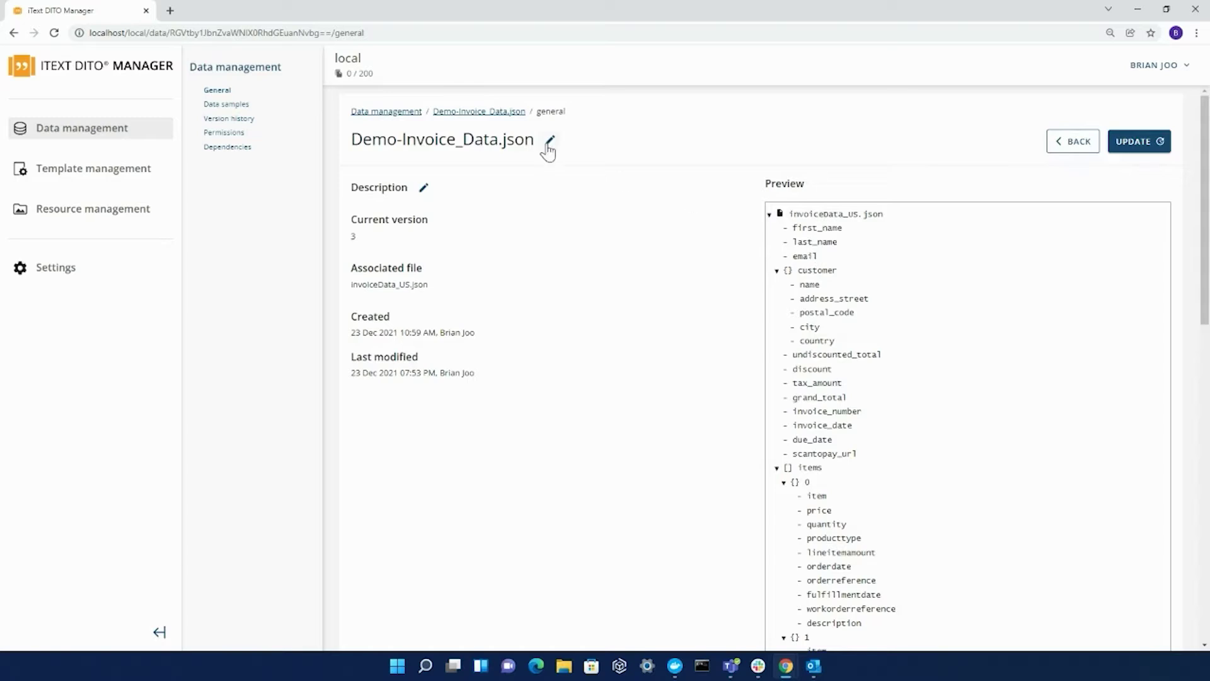
click(236, 110)
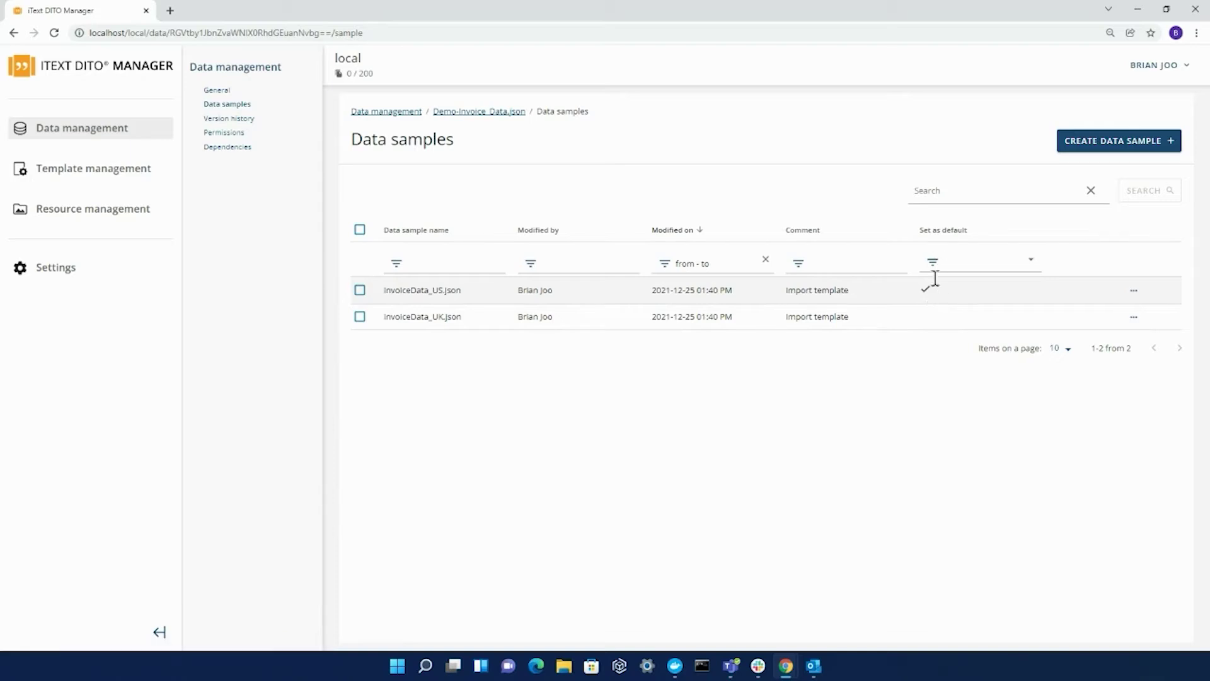
- Open the DEMO-Invoice_Standard template and check which data sample its preview offers, without running the preview
click(114, 178)
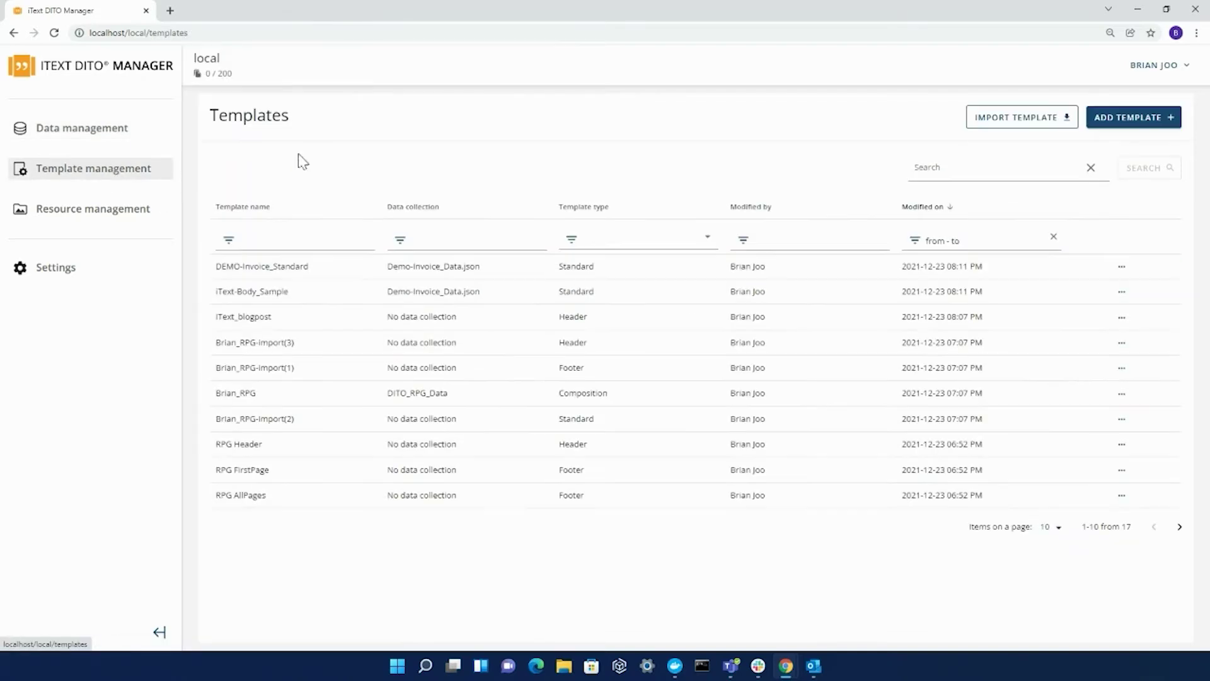
click(267, 272)
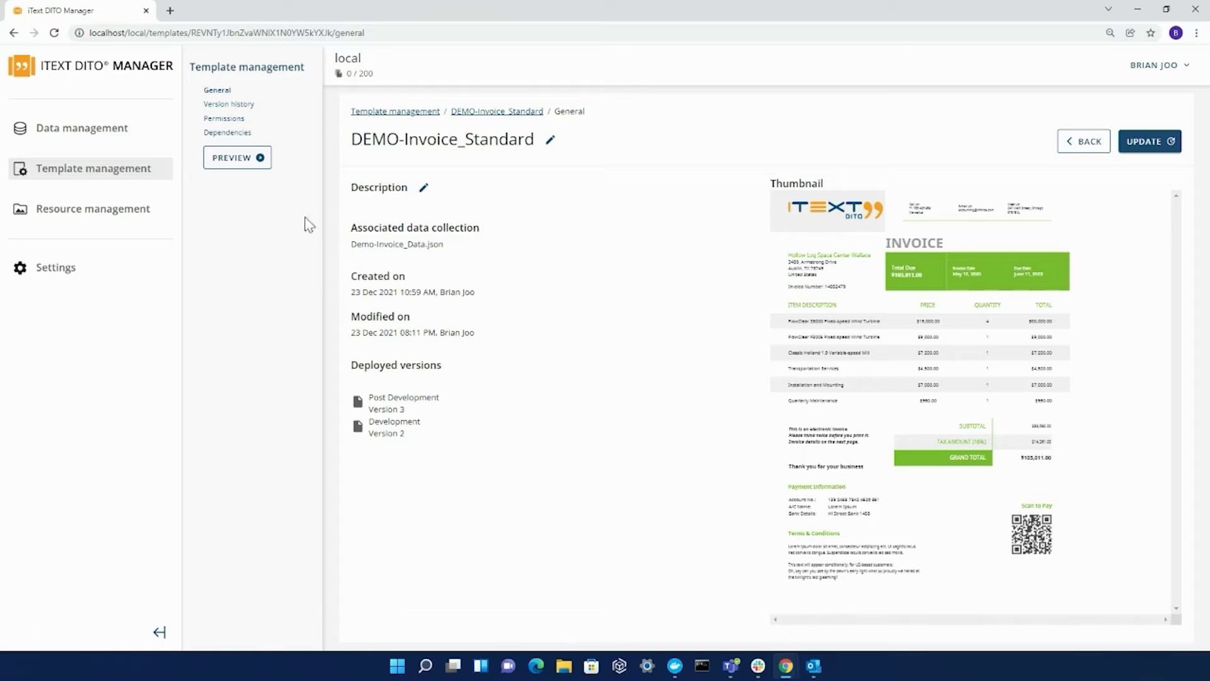
click(249, 167)
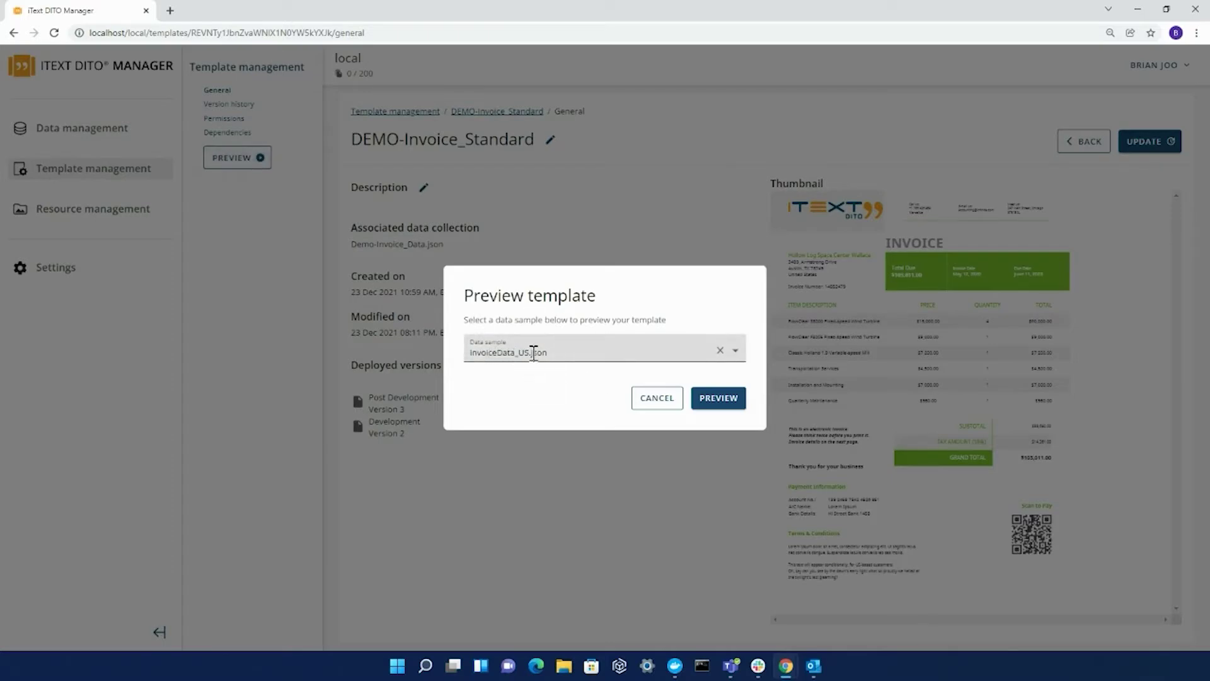
click(665, 403)
- Make invoiceData_UK.json the default data sample of the Demo-Invoice_Data.json collection
click(82, 132)
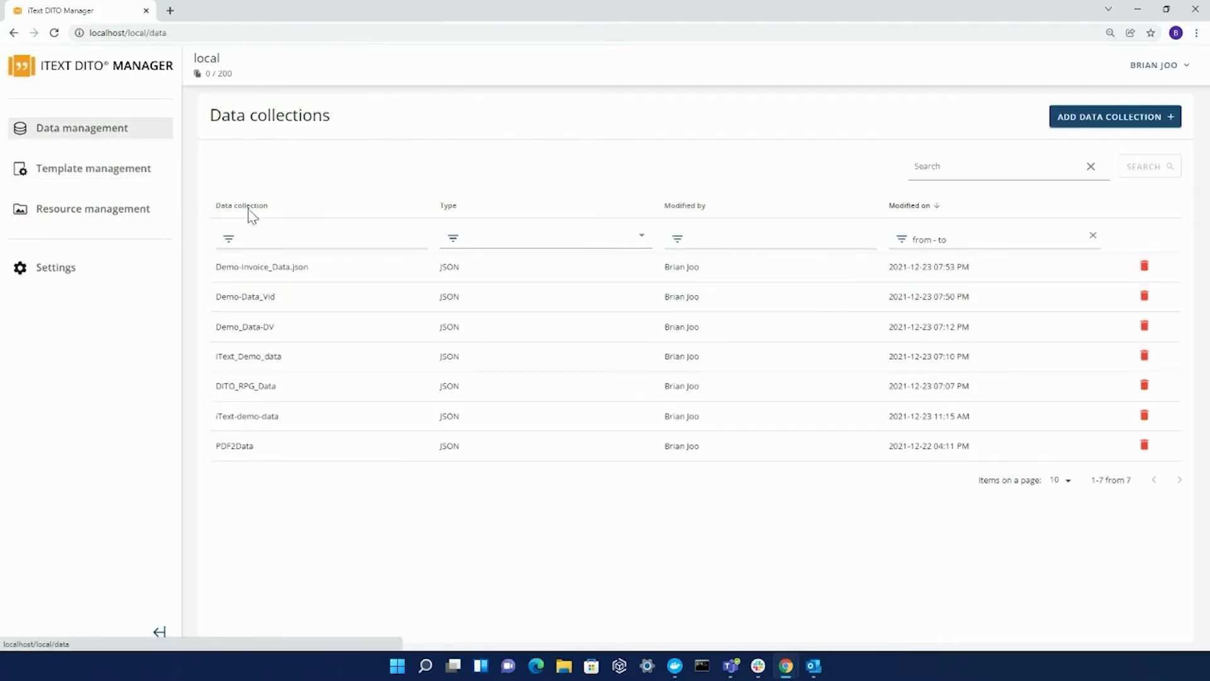
click(272, 270)
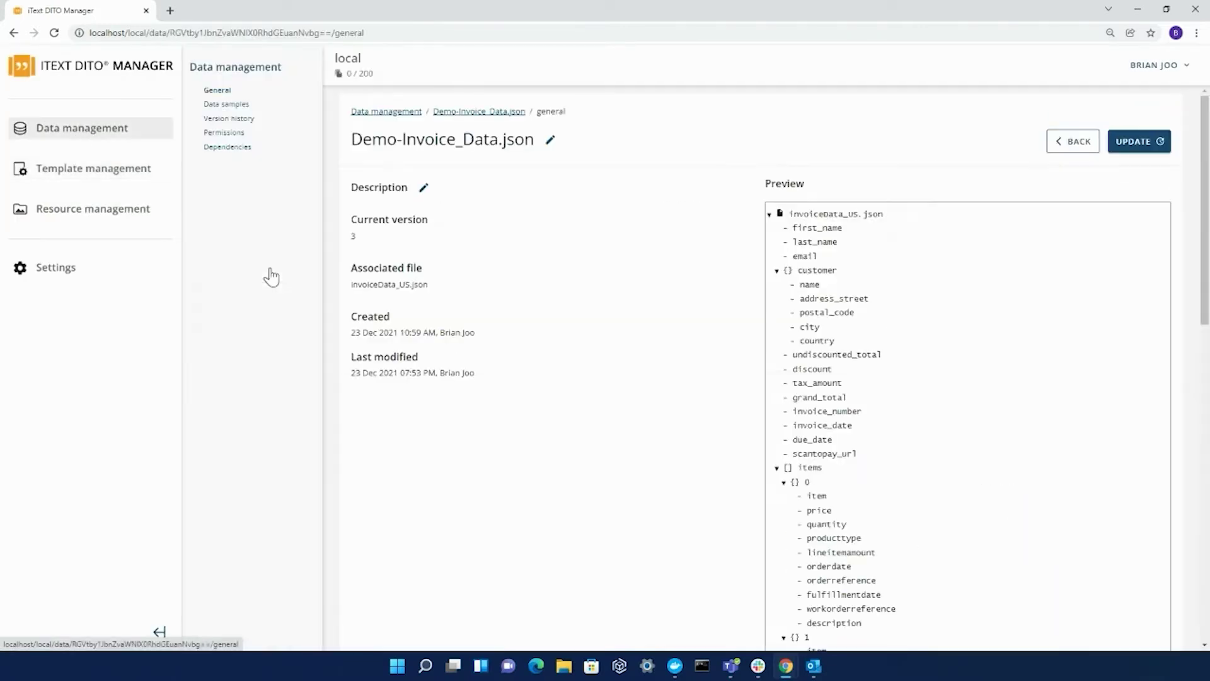
click(228, 106)
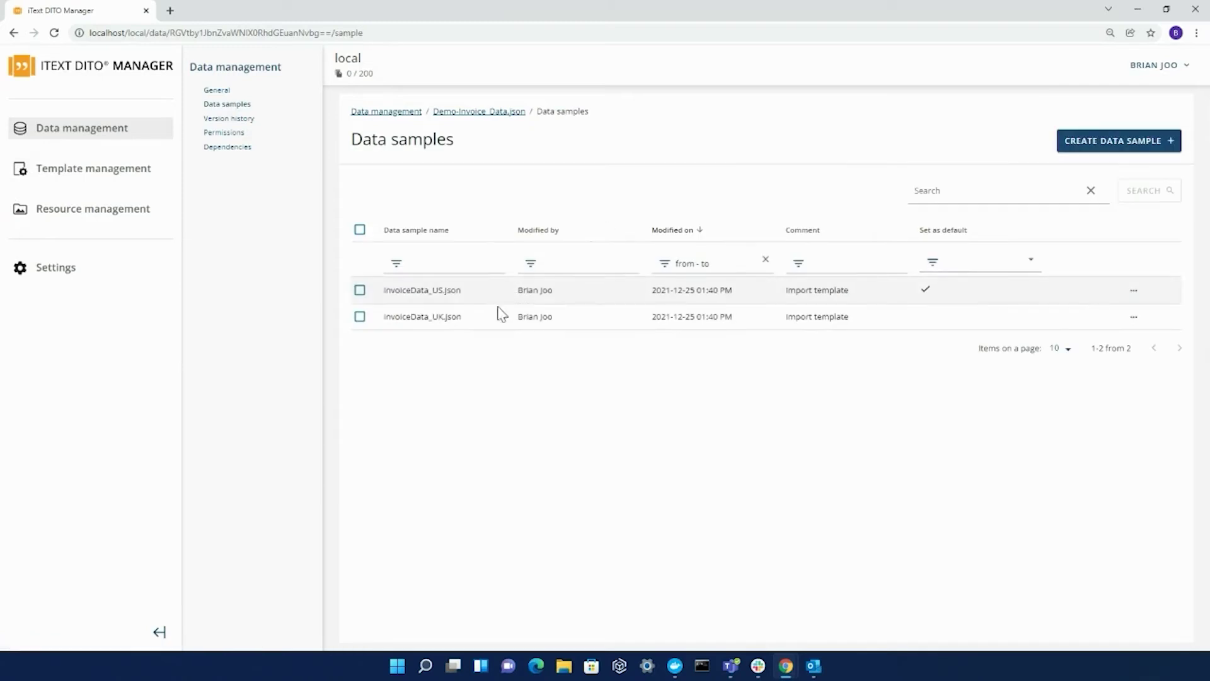
click(1134, 317)
click(1111, 334)
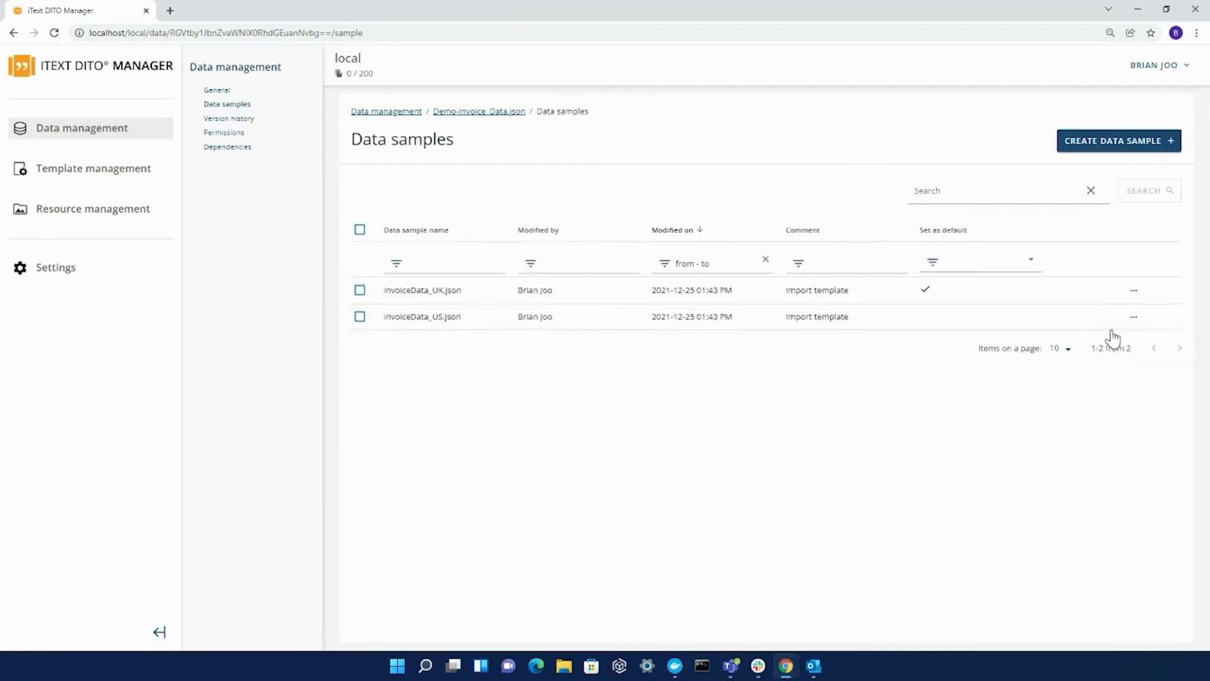
- Check the thumbnail and preview data sample of the DEMO-Invoice_Standard template against the new default sample
click(97, 169)
click(262, 274)
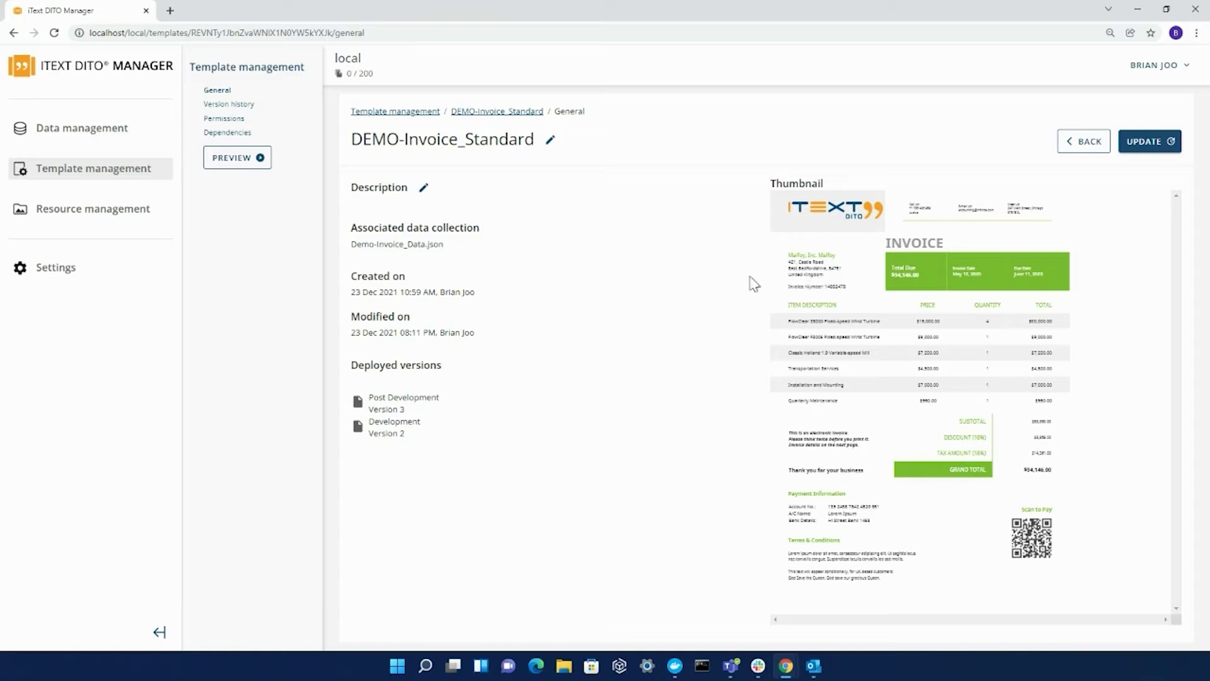
click(231, 159)
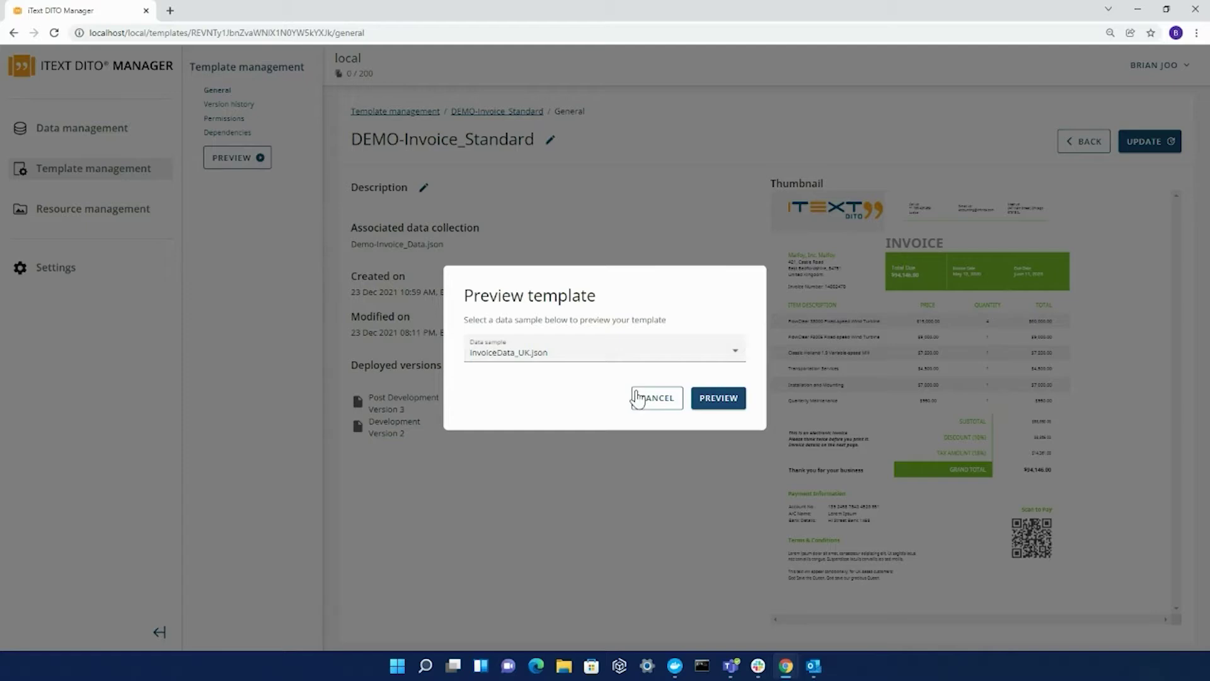
click(652, 404)
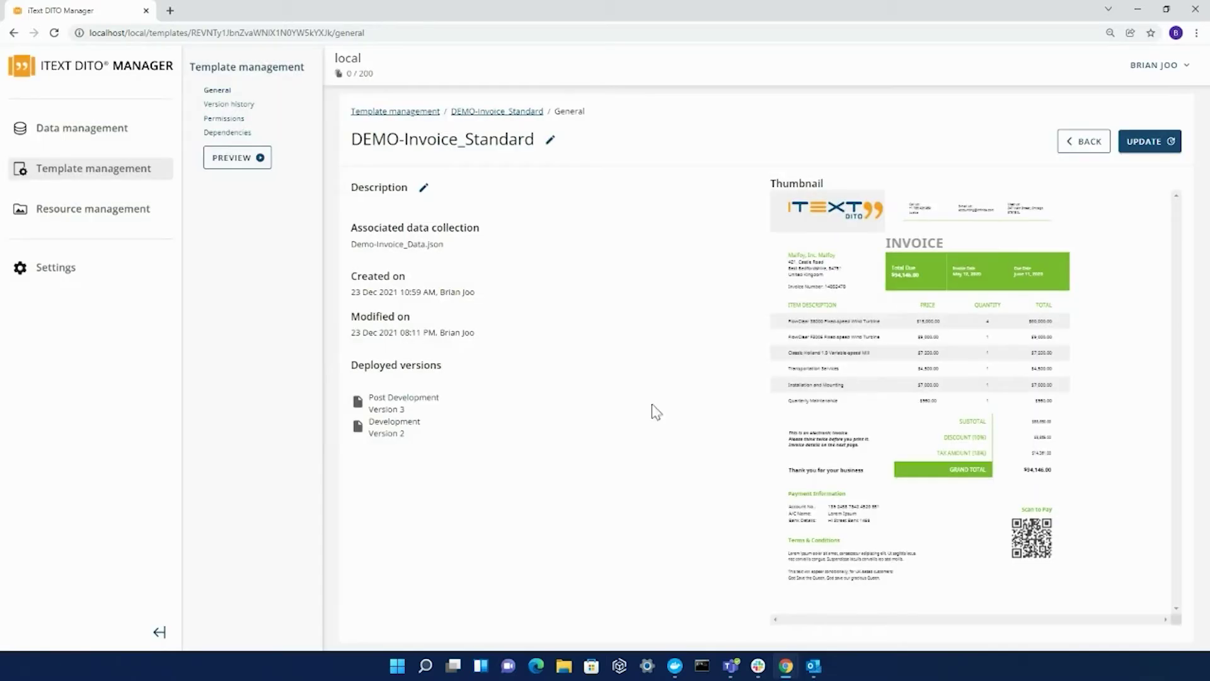
- Review the version history of the Demo-Invoice_Data.json data collection
click(70, 138)
click(261, 272)
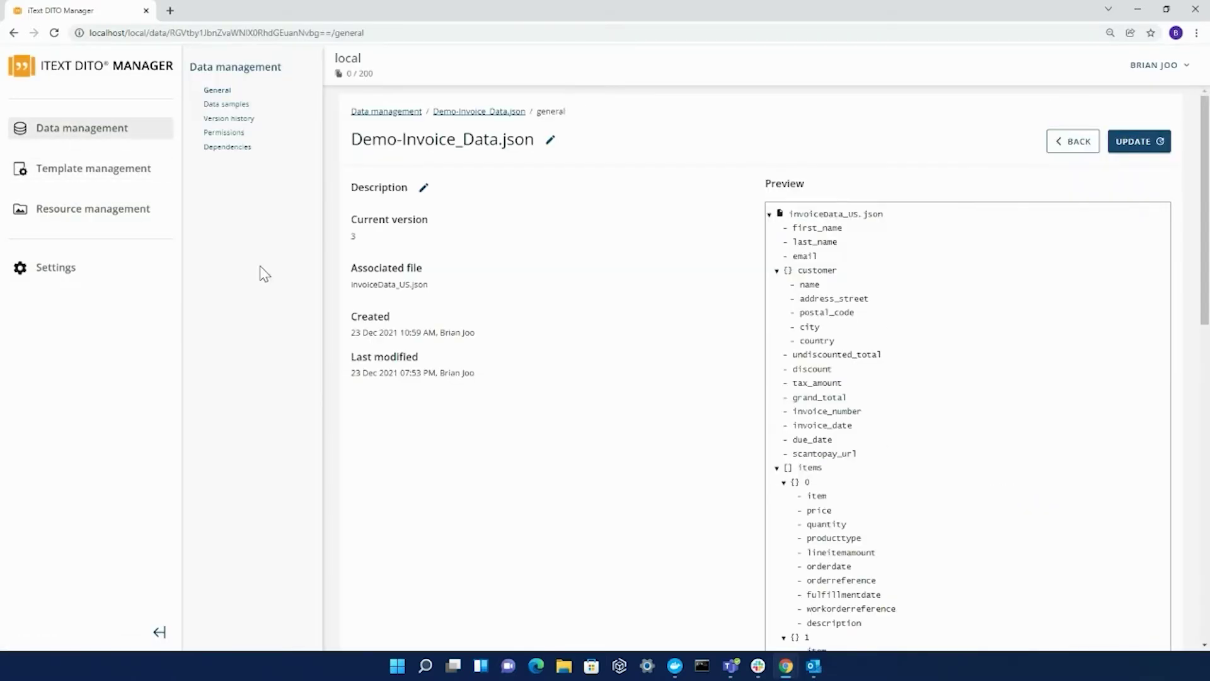
click(242, 123)
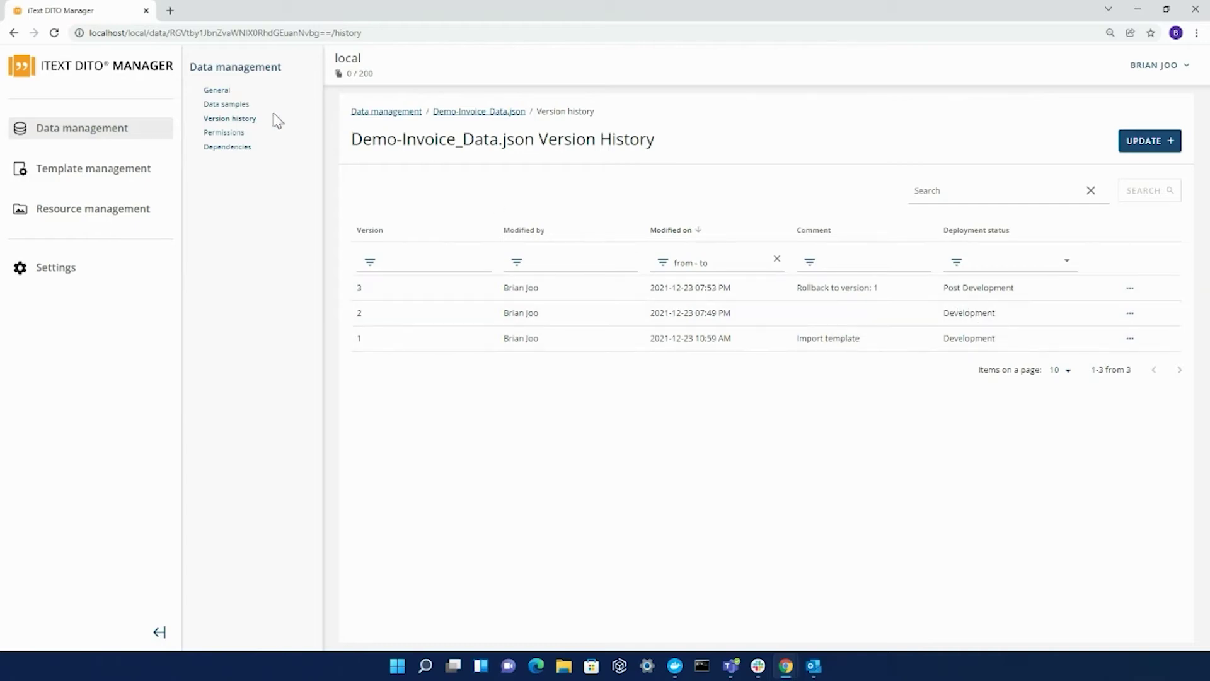
- Add the Template designer security role to the permissions of the Demo-Invoice_Data.json collection
click(211, 133)
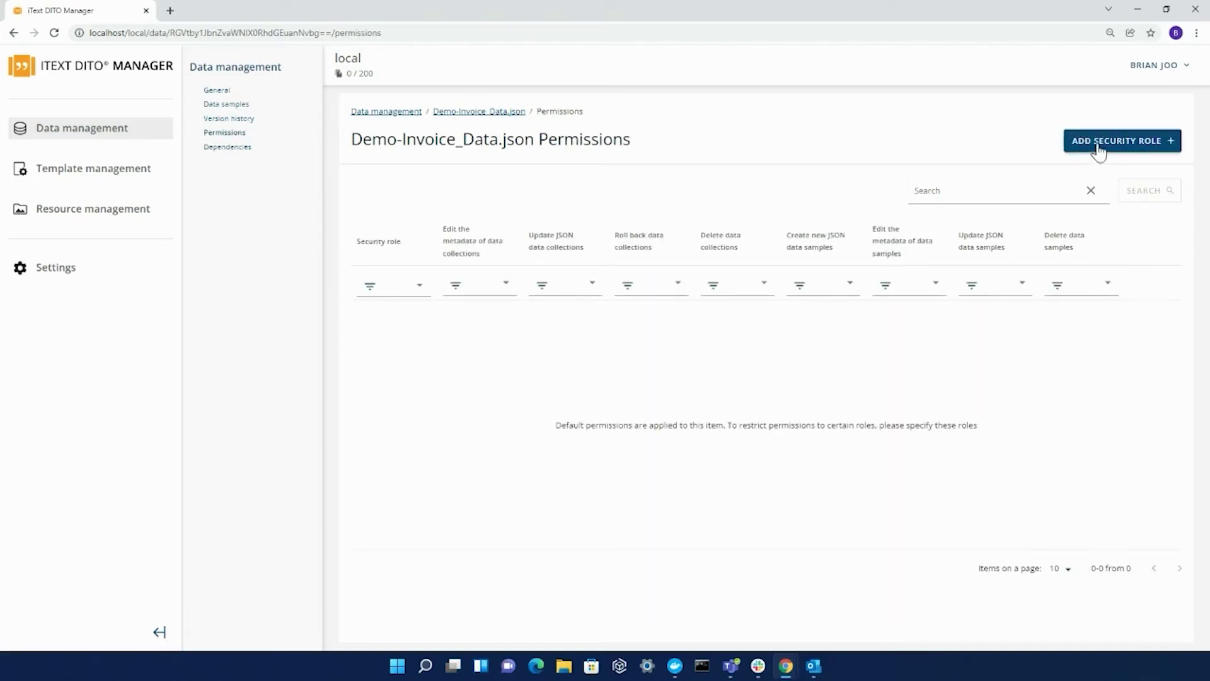
click(1096, 152)
click(731, 328)
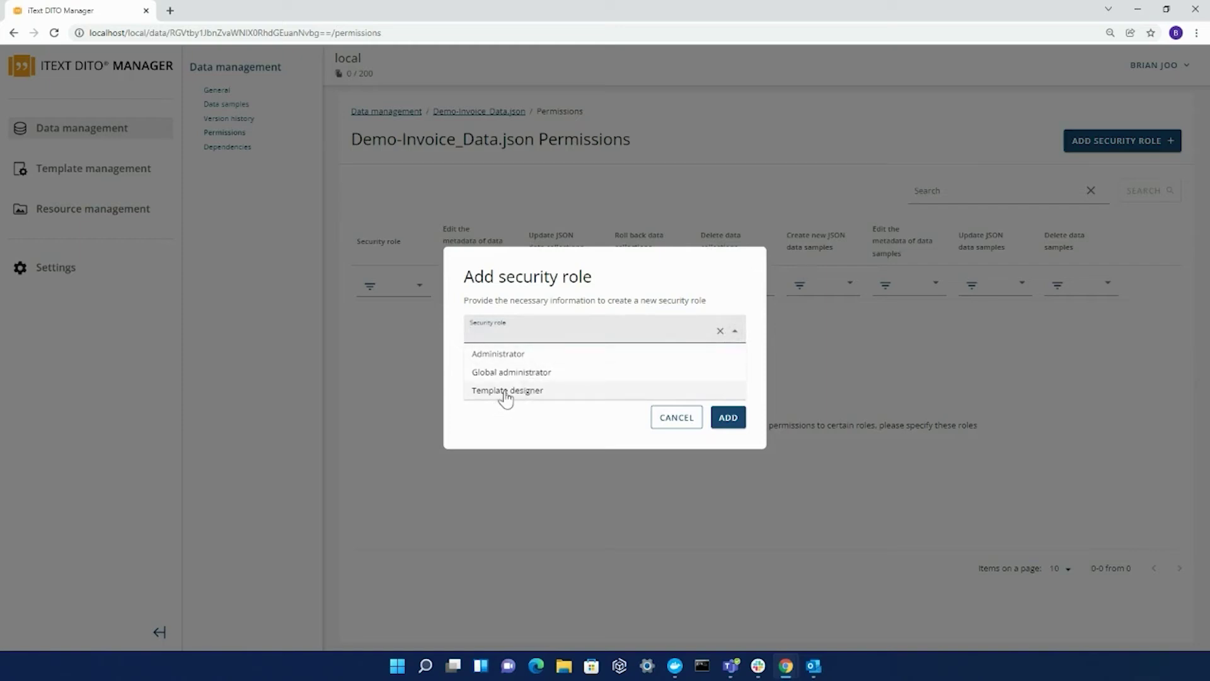
click(504, 396)
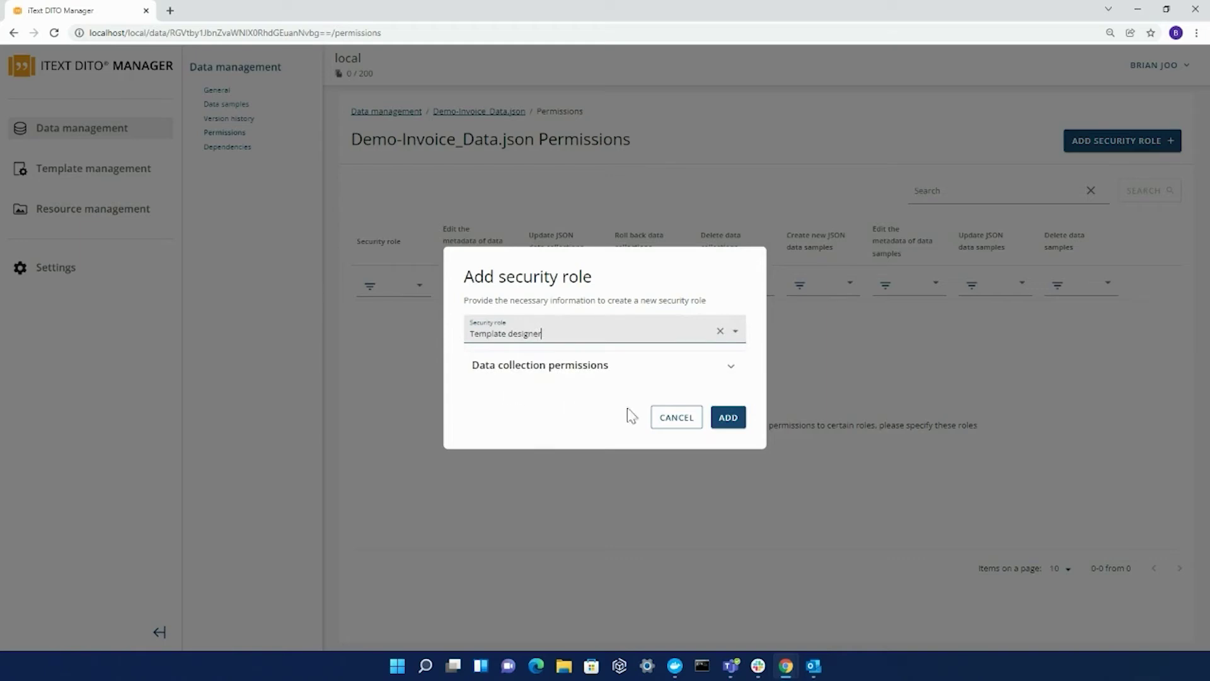
click(728, 419)
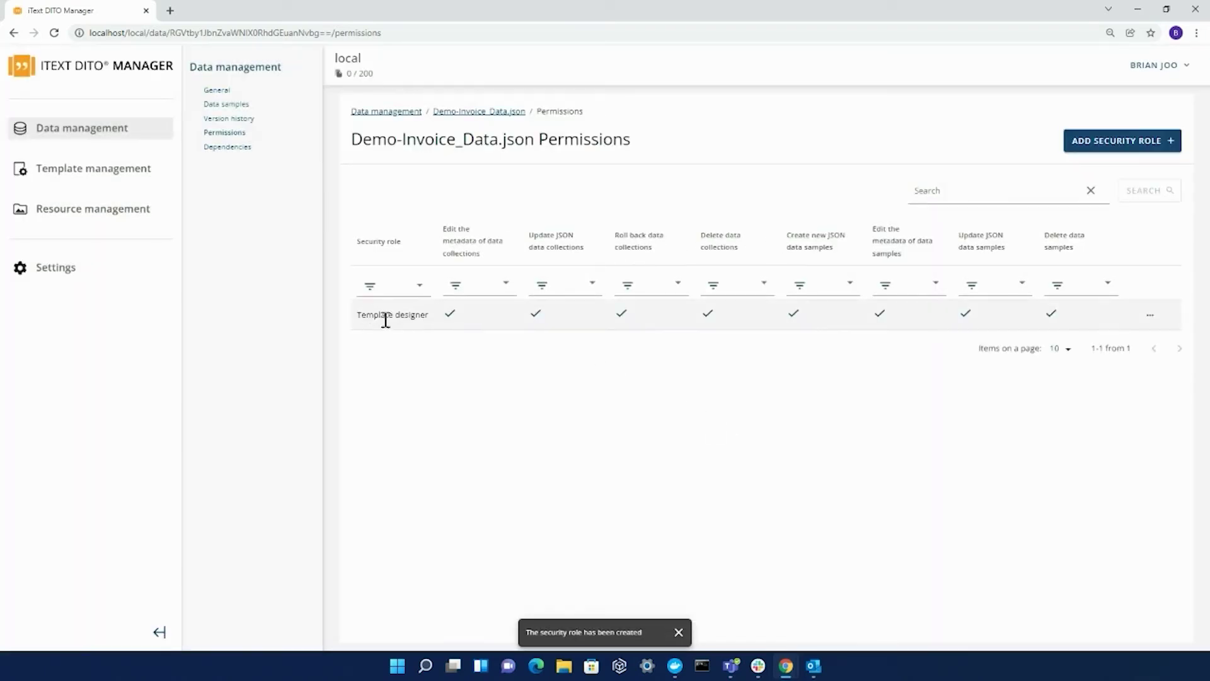
- Review which templates depend on the Demo-Invoice_Data.json collection
click(228, 149)
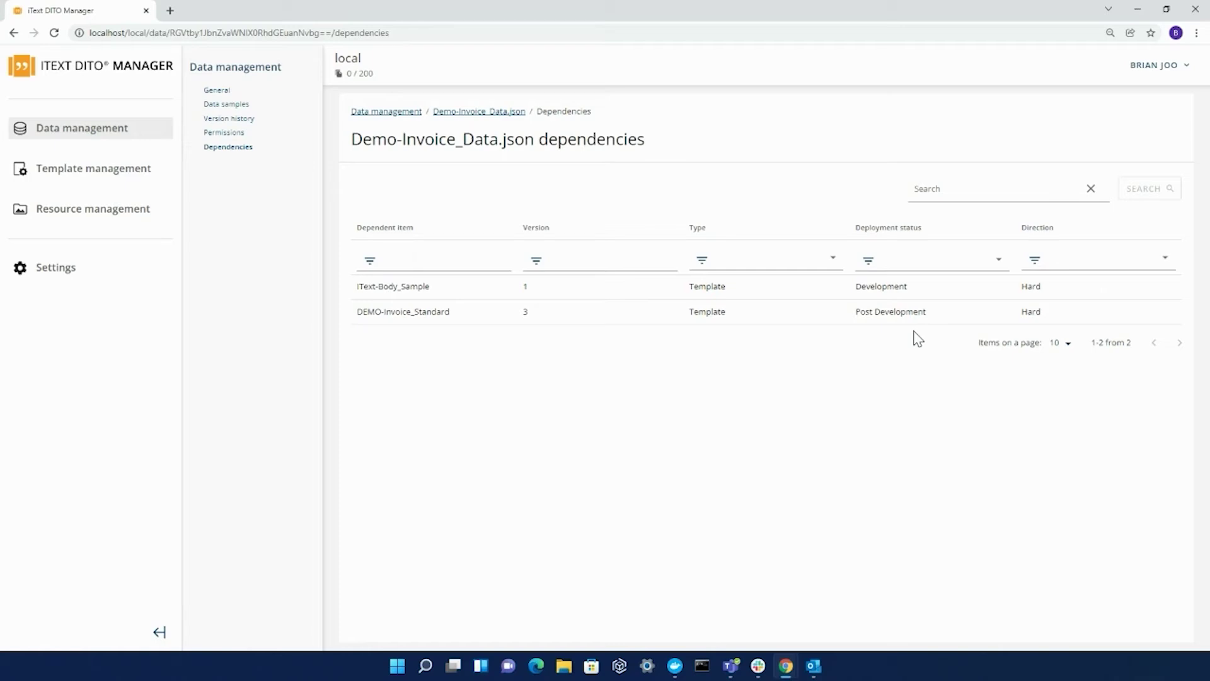
- Review the workspace's API instances and the form for connecting an instance, without connecting one
click(71, 278)
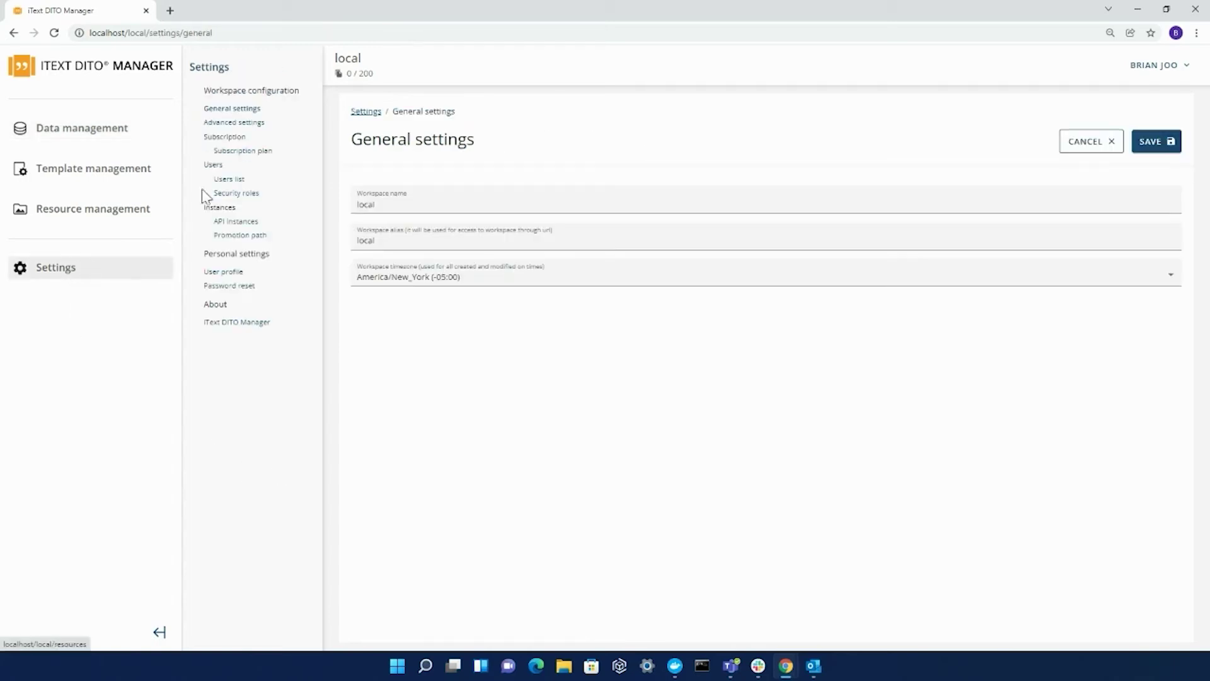
click(221, 222)
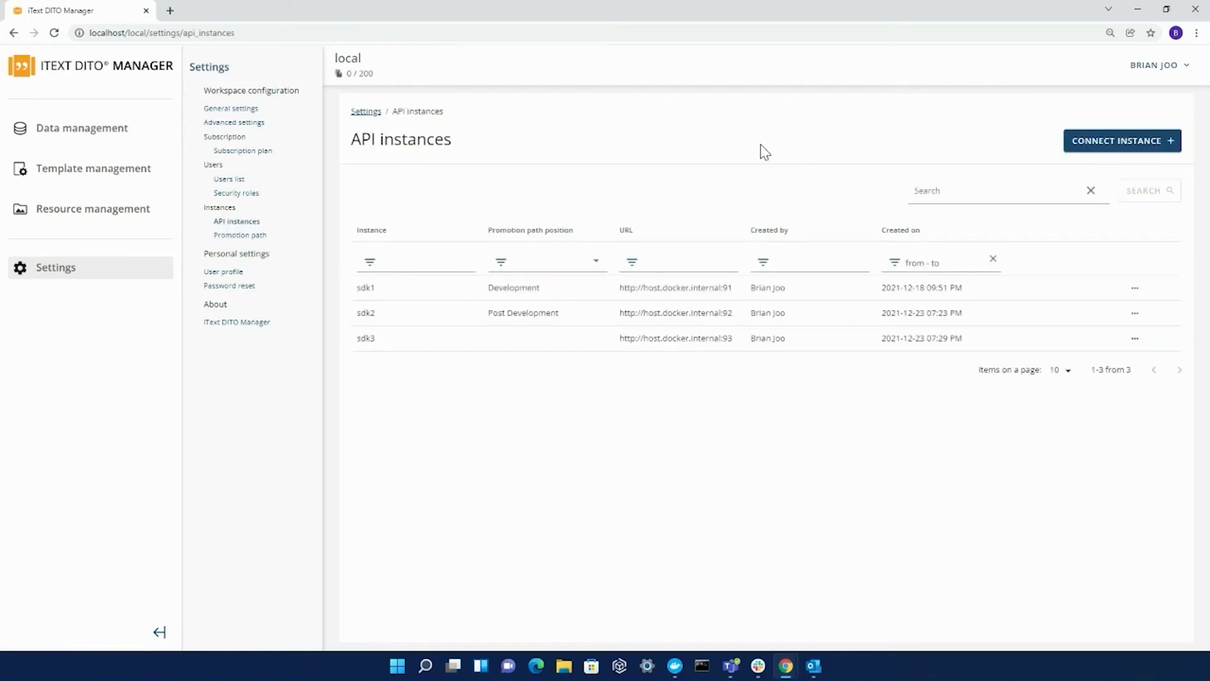
click(1110, 151)
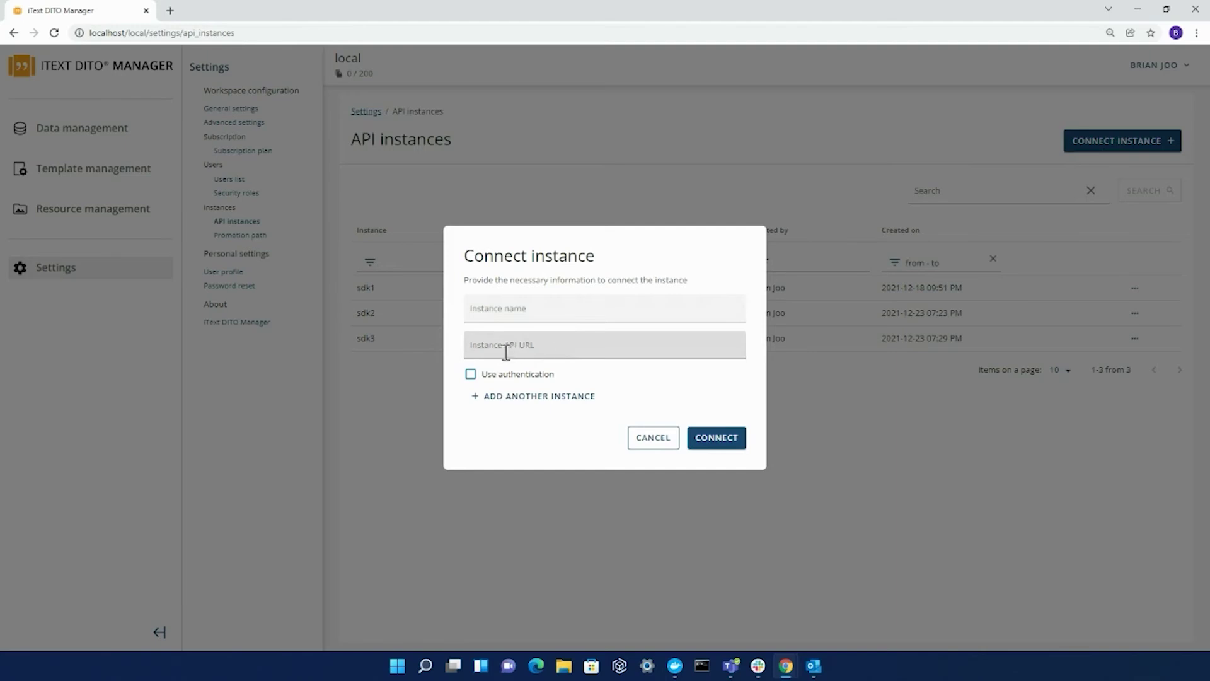
click(640, 439)
- Add a stage named UAT above Post Development in the promotion path
click(253, 238)
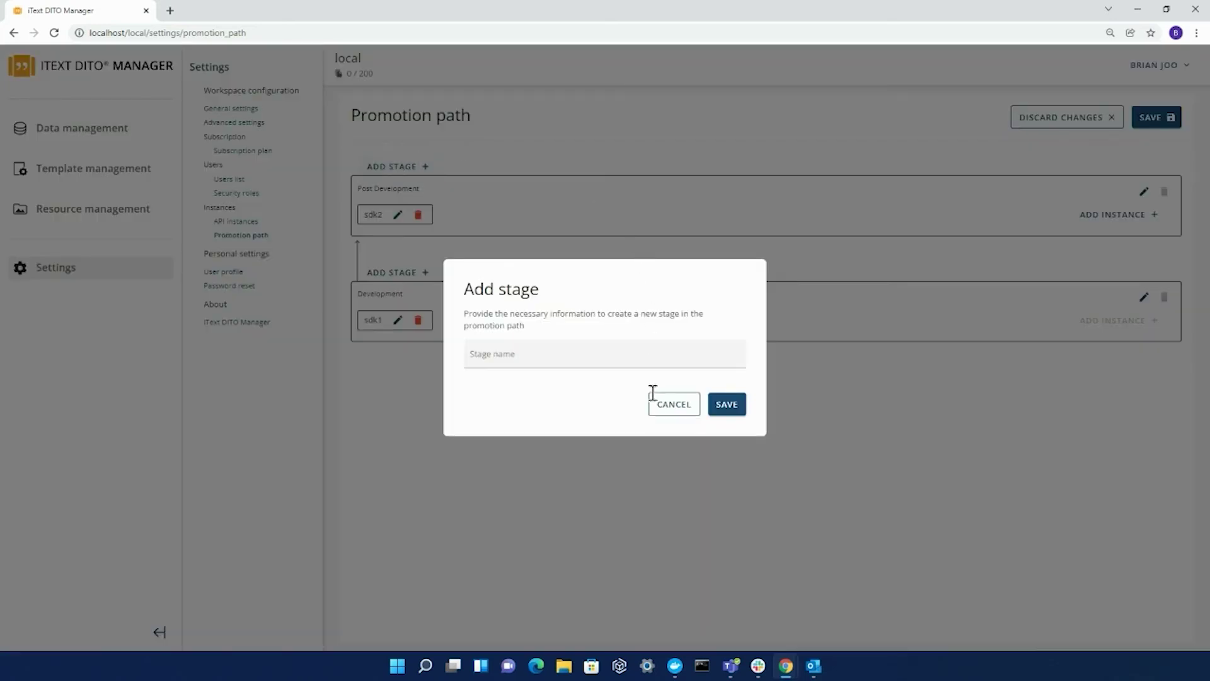
click(598, 349)
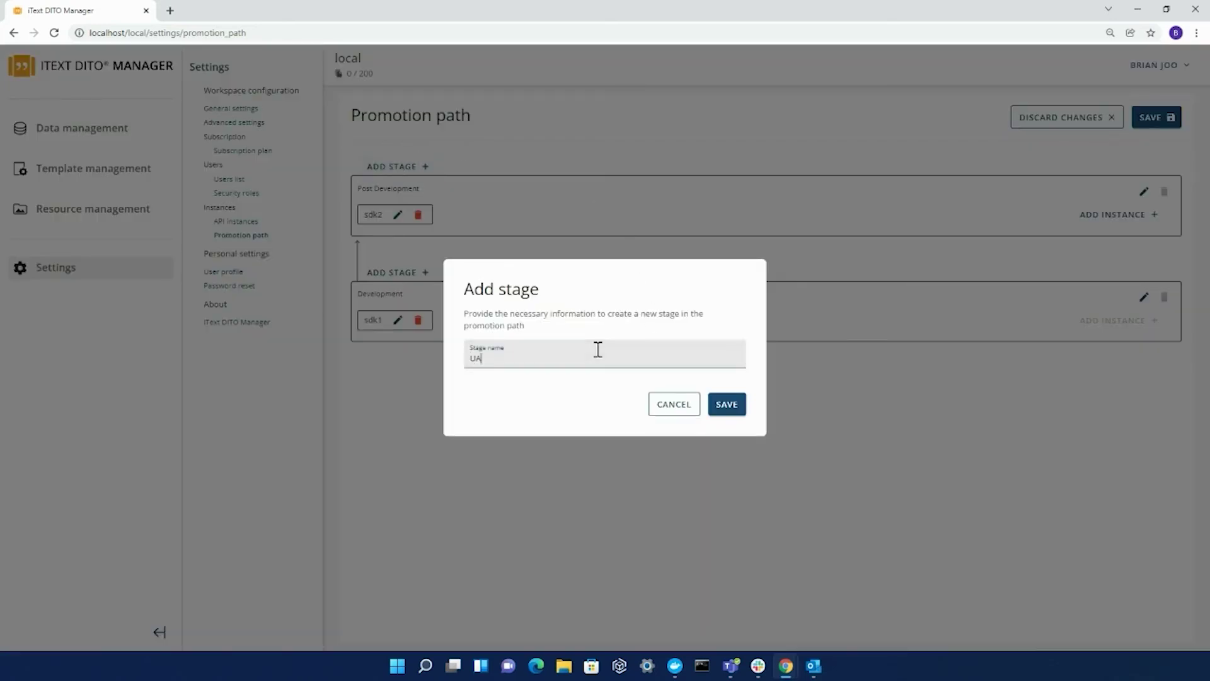
click(726, 407)
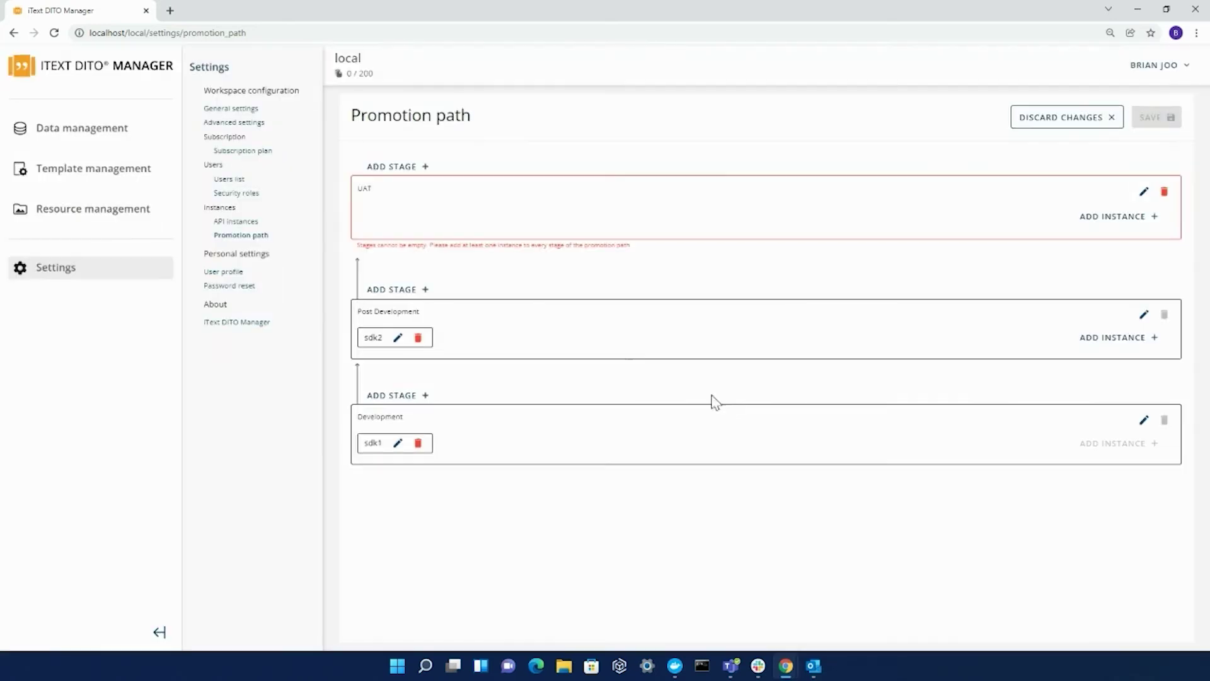
- Assign the sdk3 instance to the UAT stage of the promotion path
click(1105, 216)
click(562, 344)
click(562, 390)
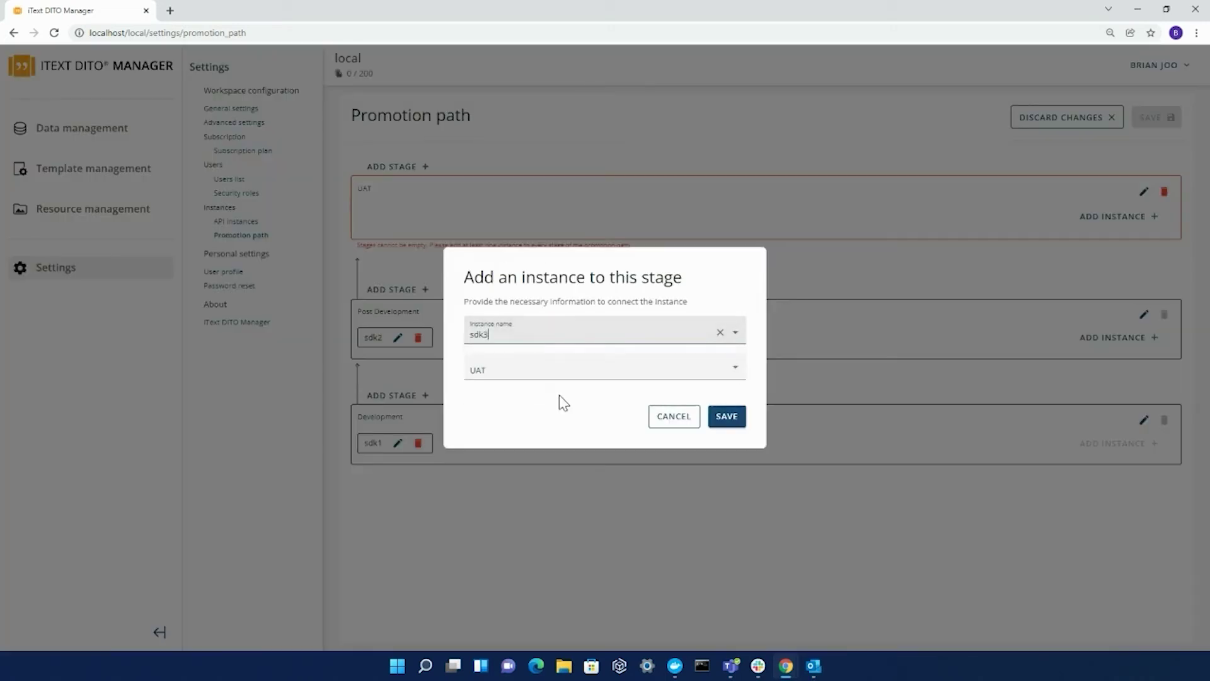
click(724, 429)
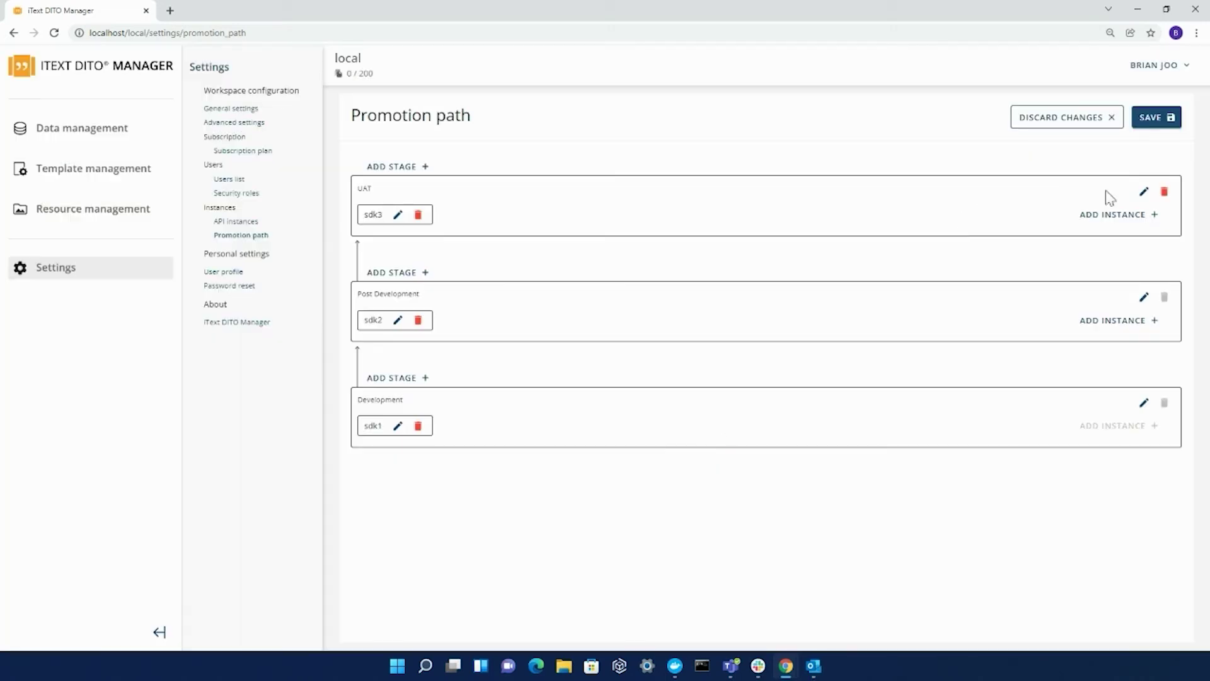
- Delete the UAT stage from the promotion path
click(1164, 192)
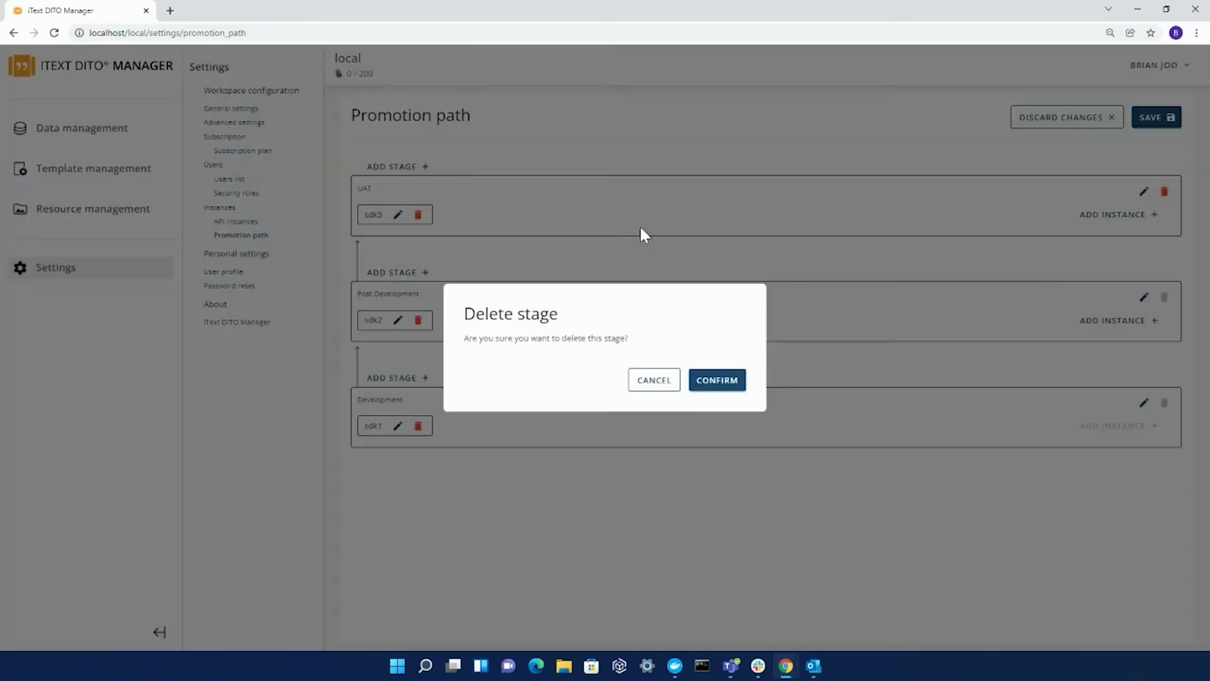
click(731, 377)
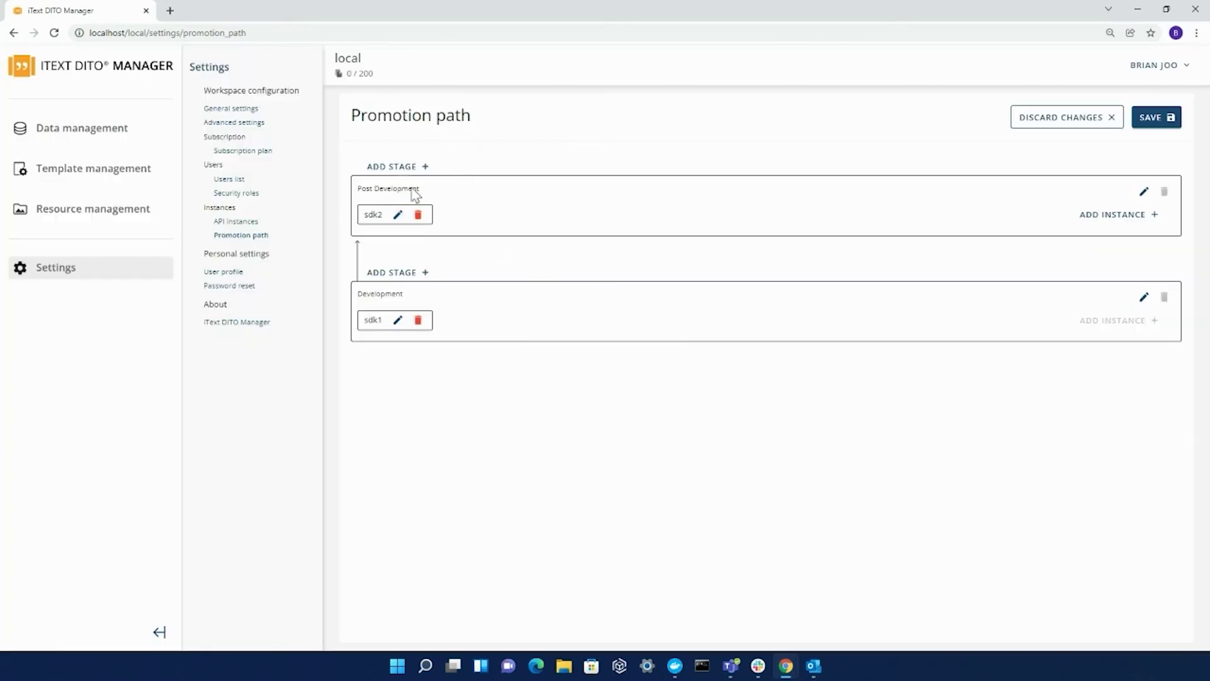
- Assign the sdk3 instance to the Post Development stage of the promotion path
click(1120, 216)
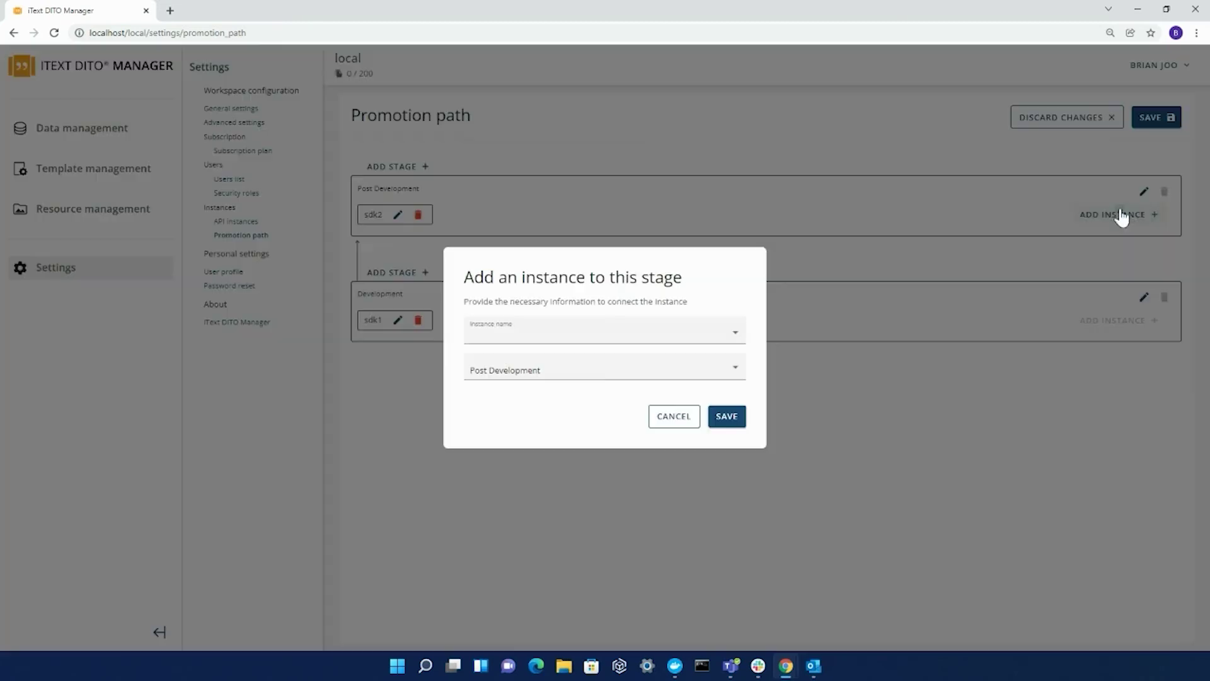
click(733, 332)
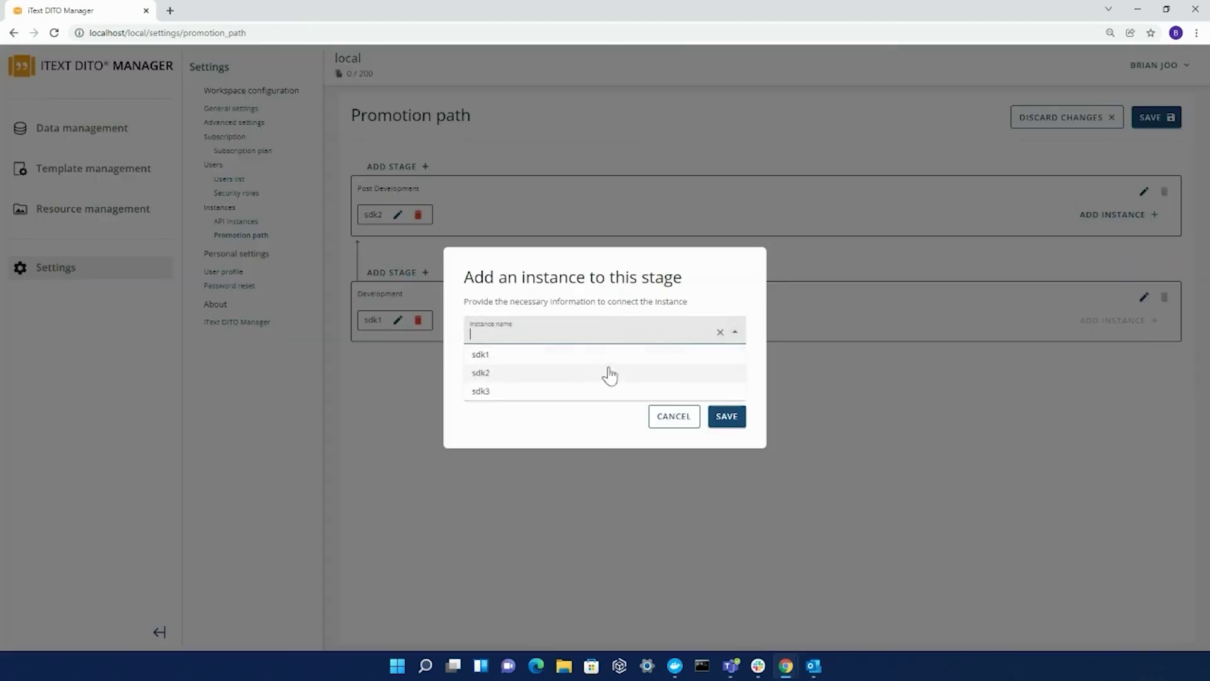
click(566, 392)
click(730, 419)
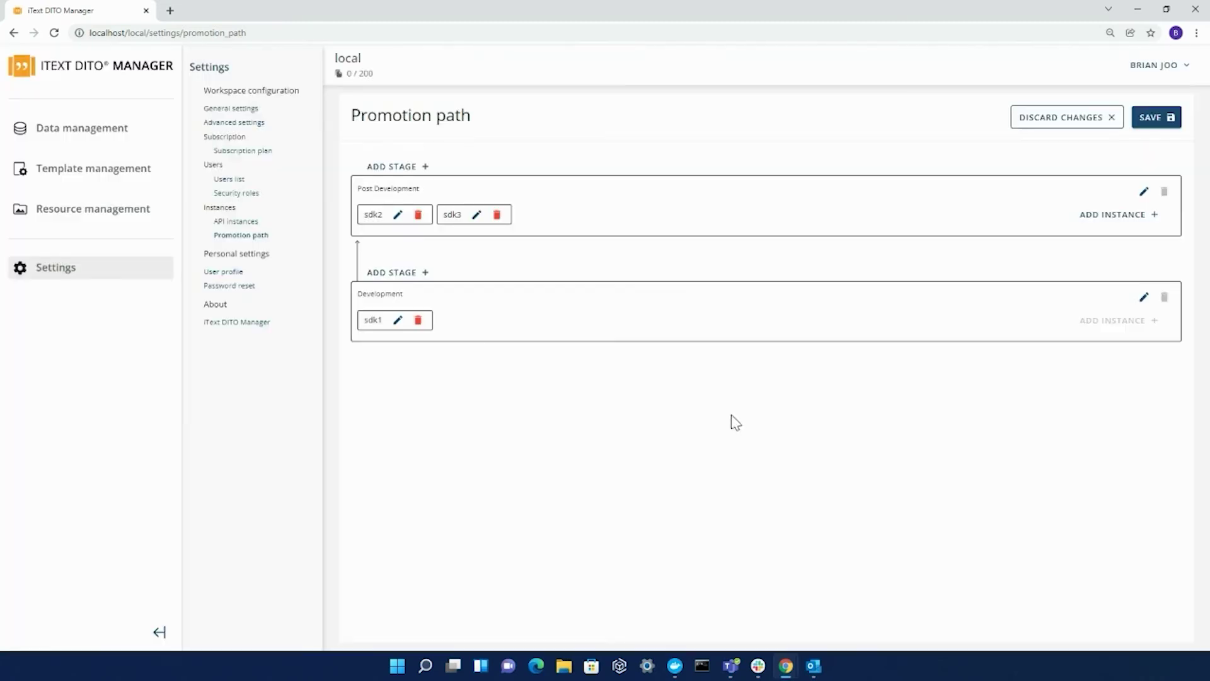
- Discard the unsaved changes to the promotion path
click(1022, 120)
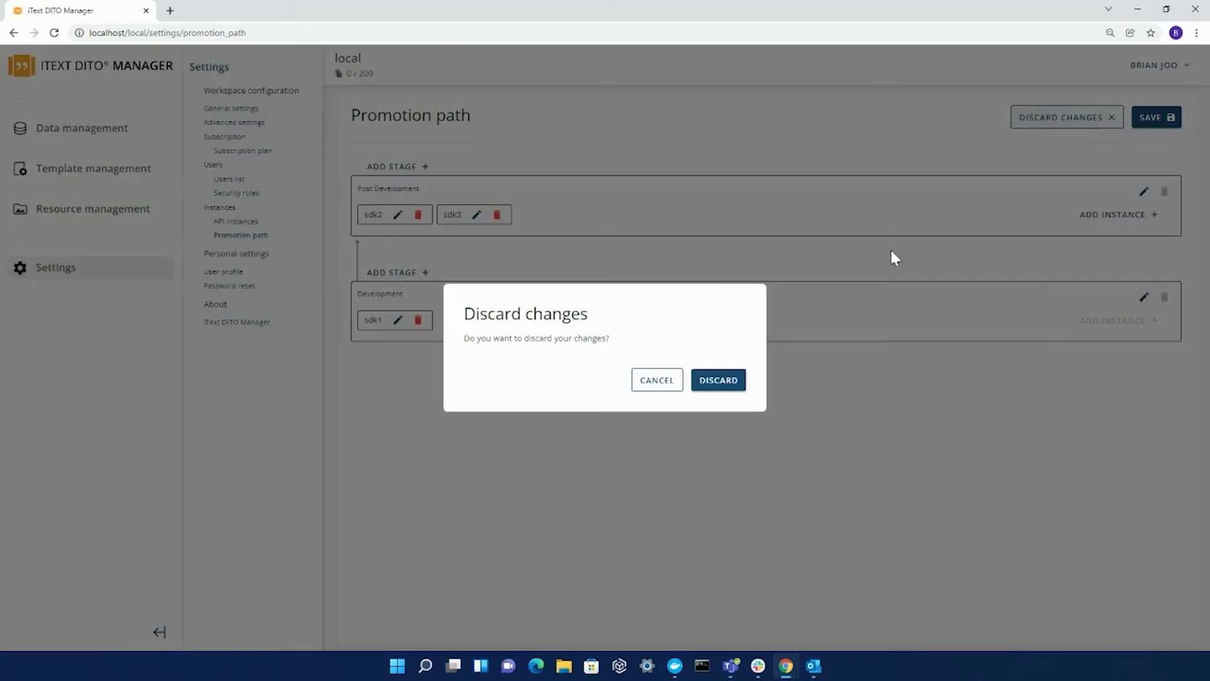
click(732, 380)
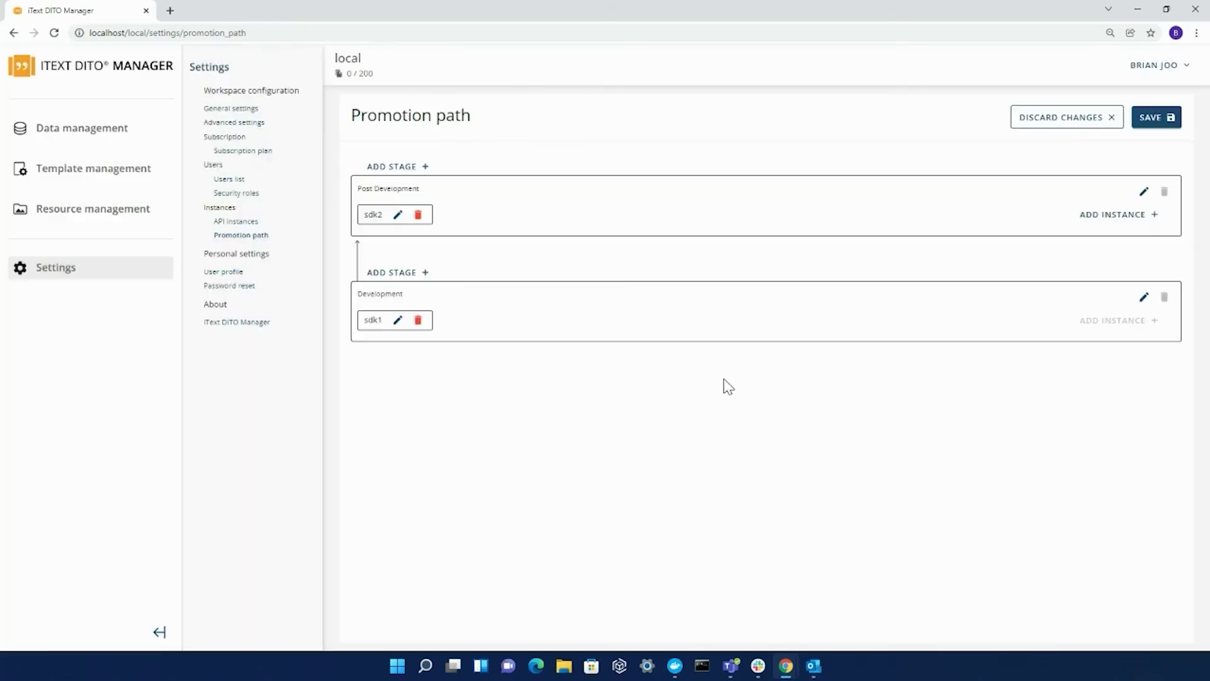
- Open the workspace's resource list and view the options for filtering by resource type
click(63, 213)
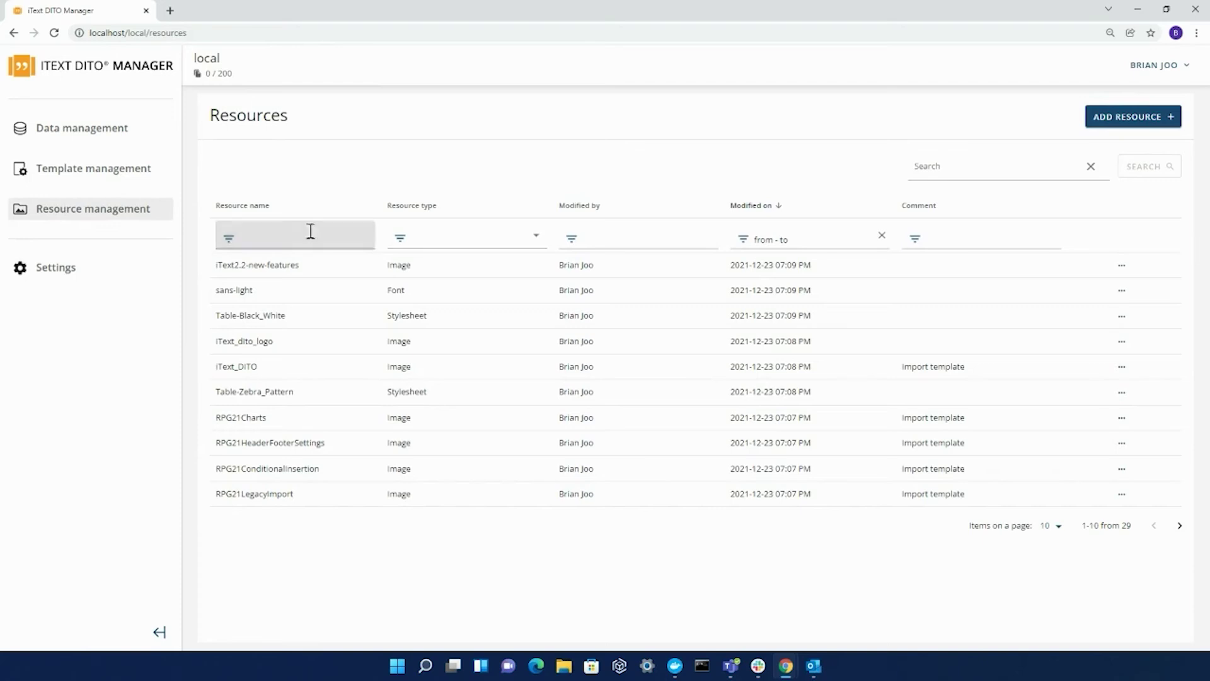
click(535, 240)
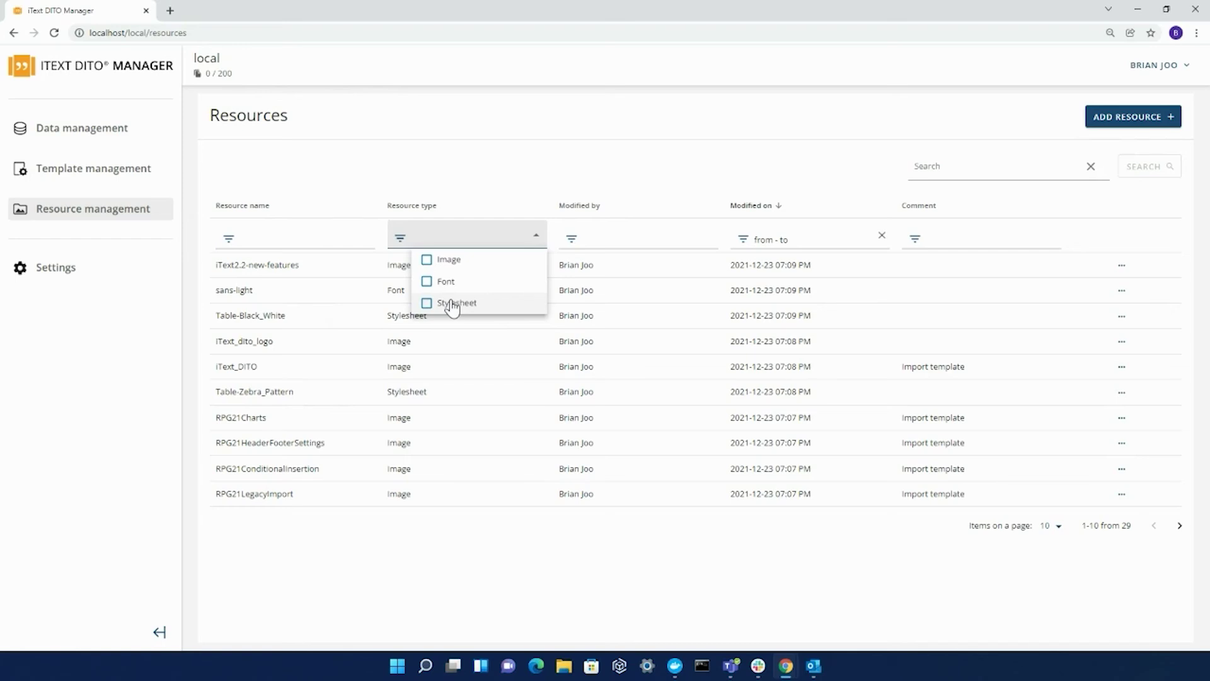
click(941, 159)
- Review the new resource form for the Stylesheet, Font and Image types without creating a resource
click(1129, 117)
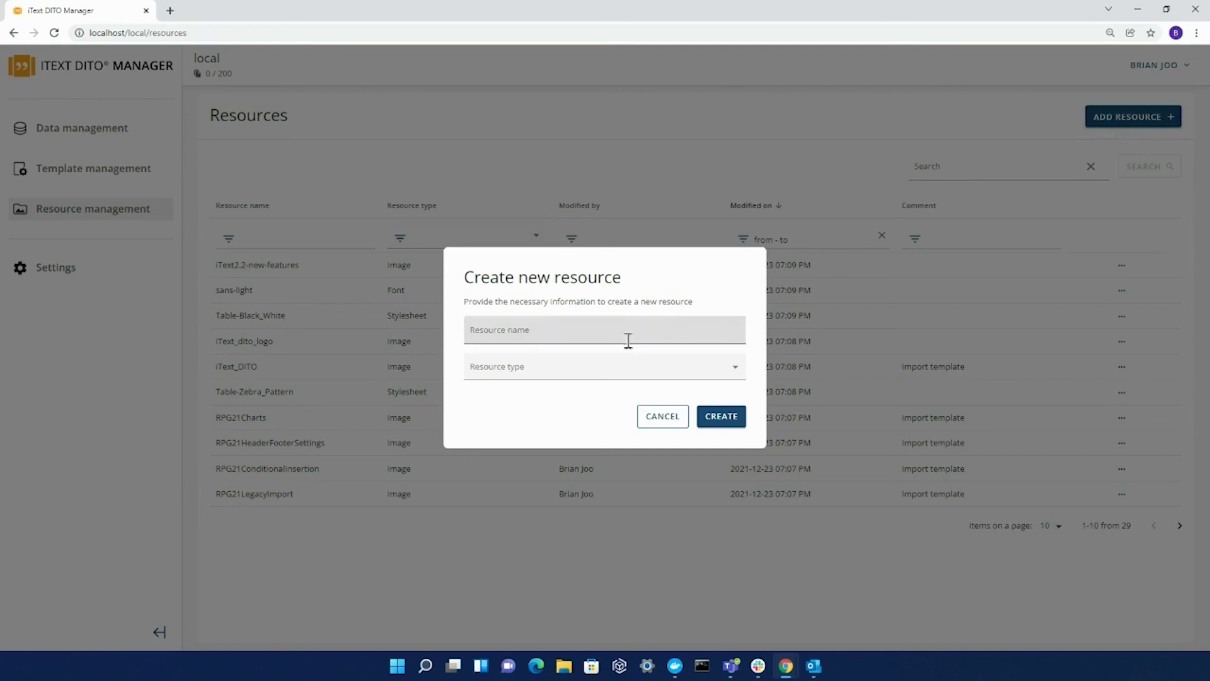
click(669, 375)
click(505, 405)
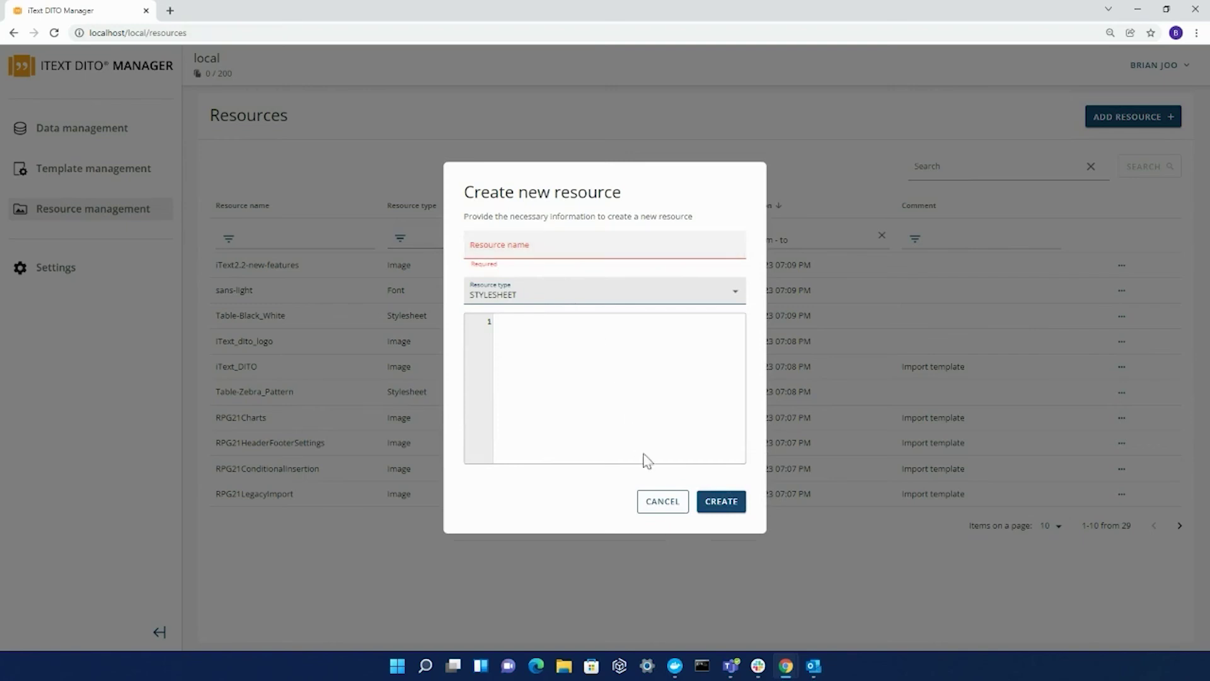
click(733, 288)
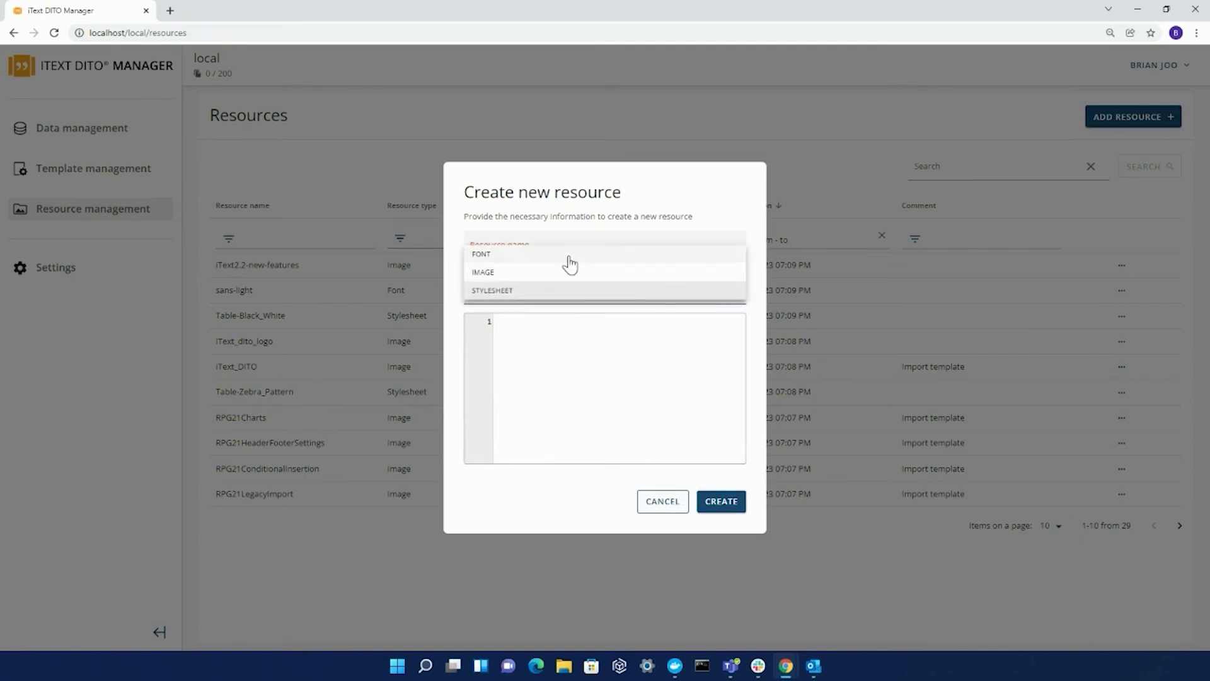
click(558, 255)
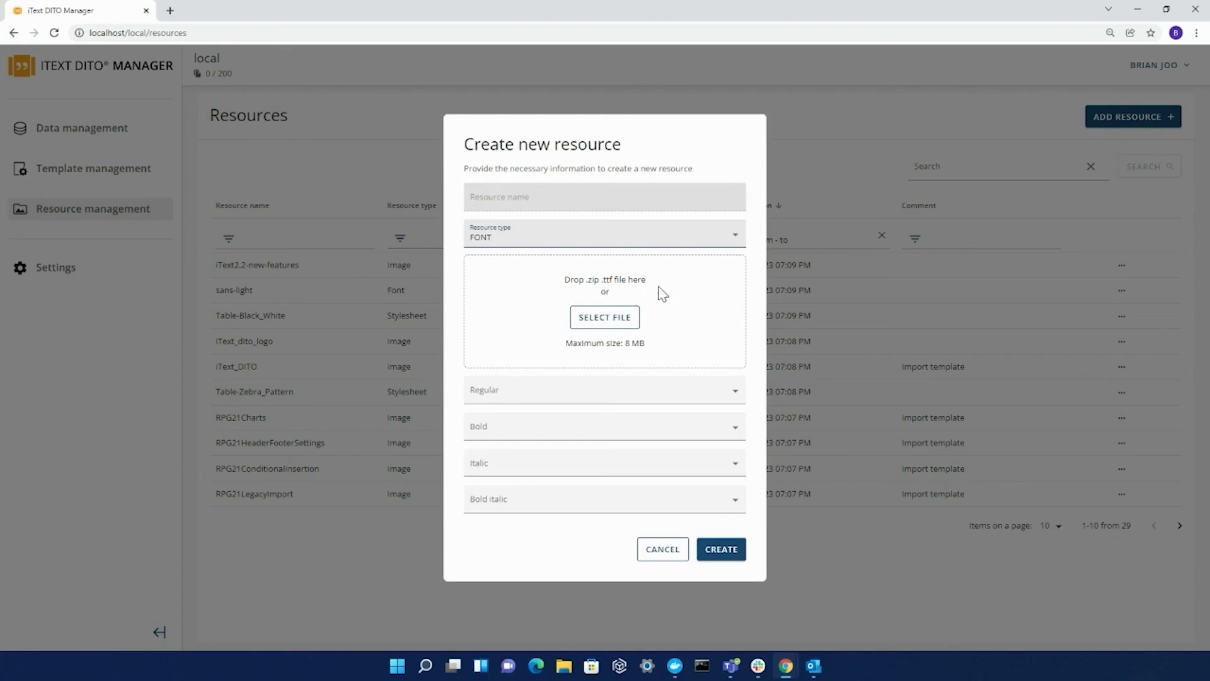
click(683, 245)
click(531, 252)
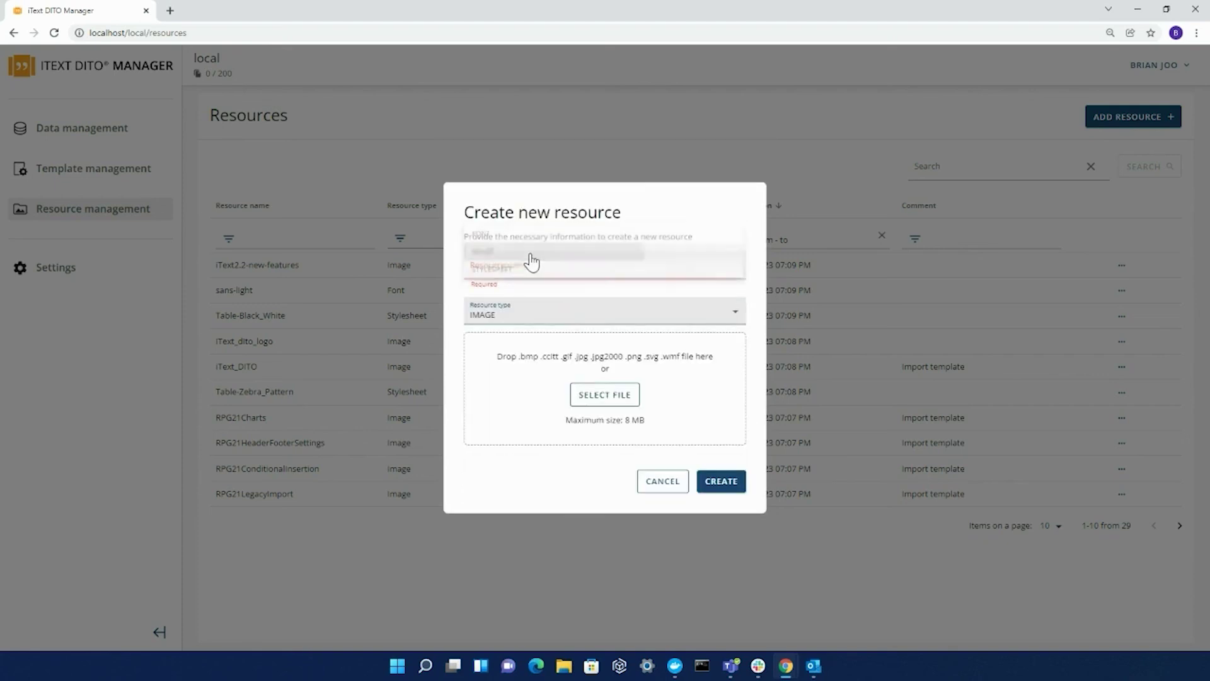
click(662, 481)
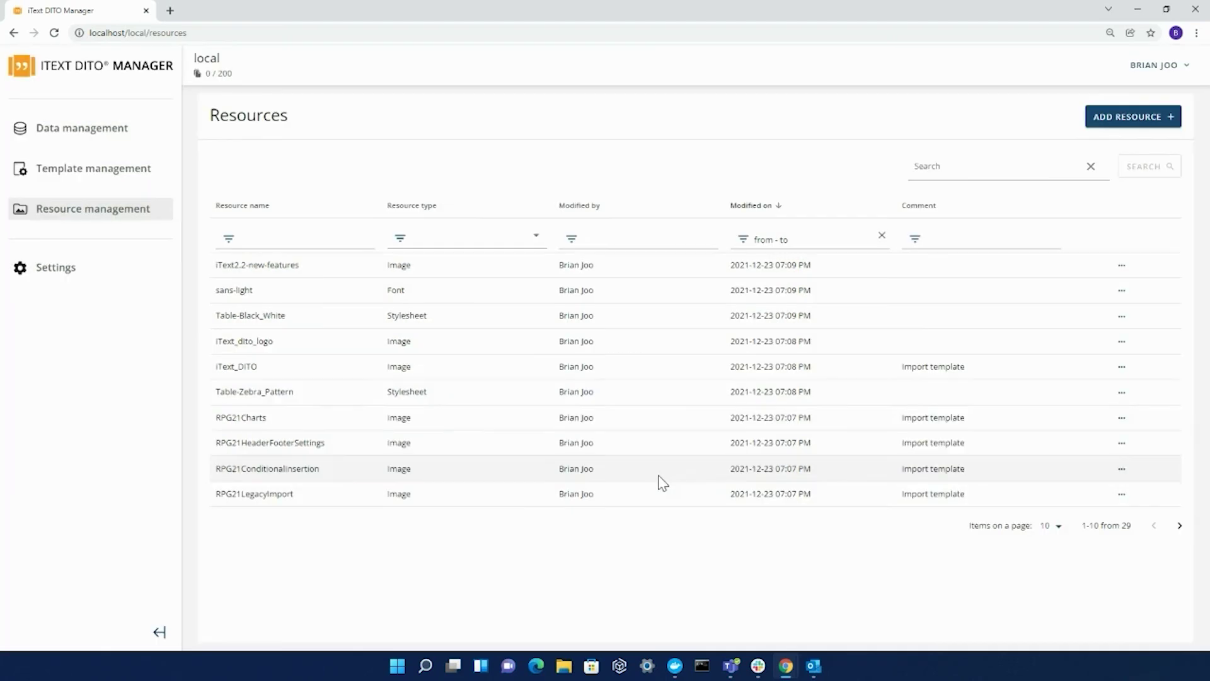
- Open the iText2.2-new-features image resource and review its general details, version history, permissions and dependencies
click(280, 267)
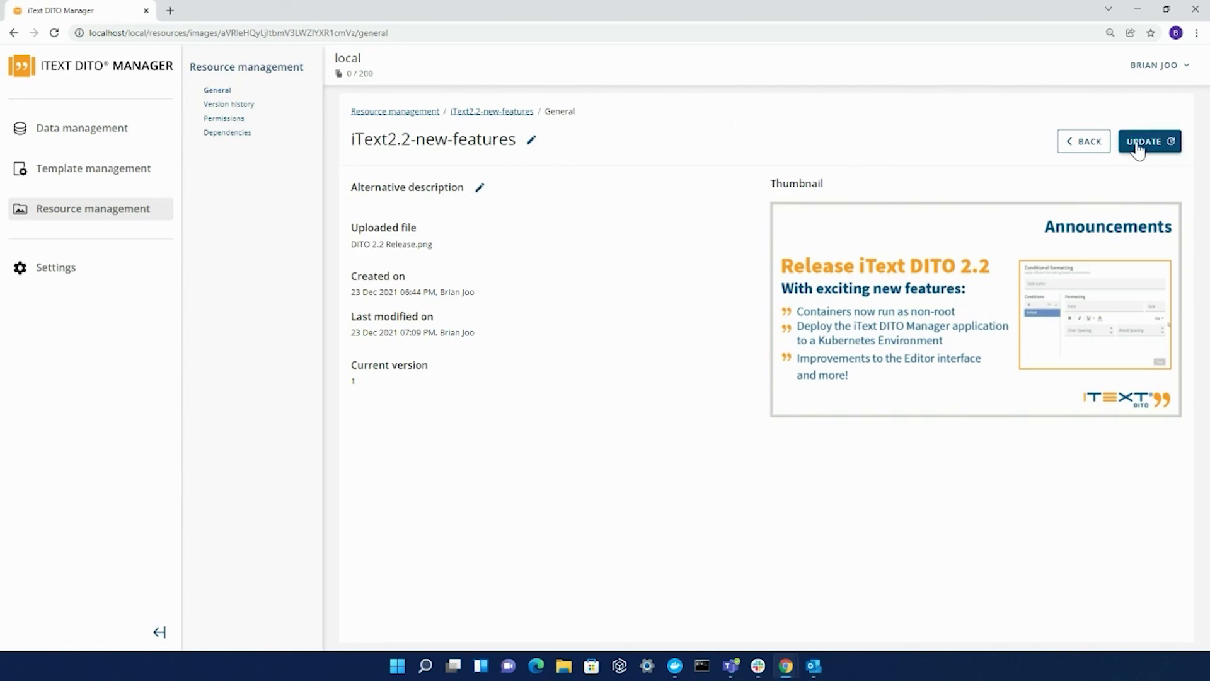
click(210, 133)
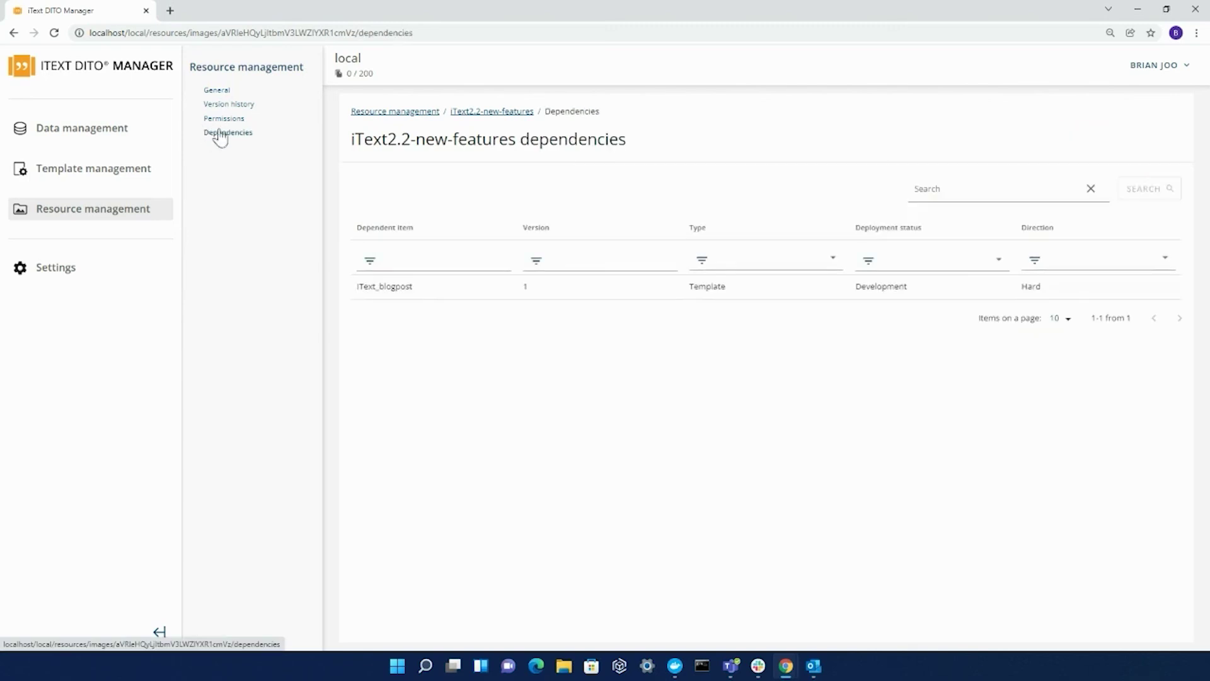
click(219, 90)
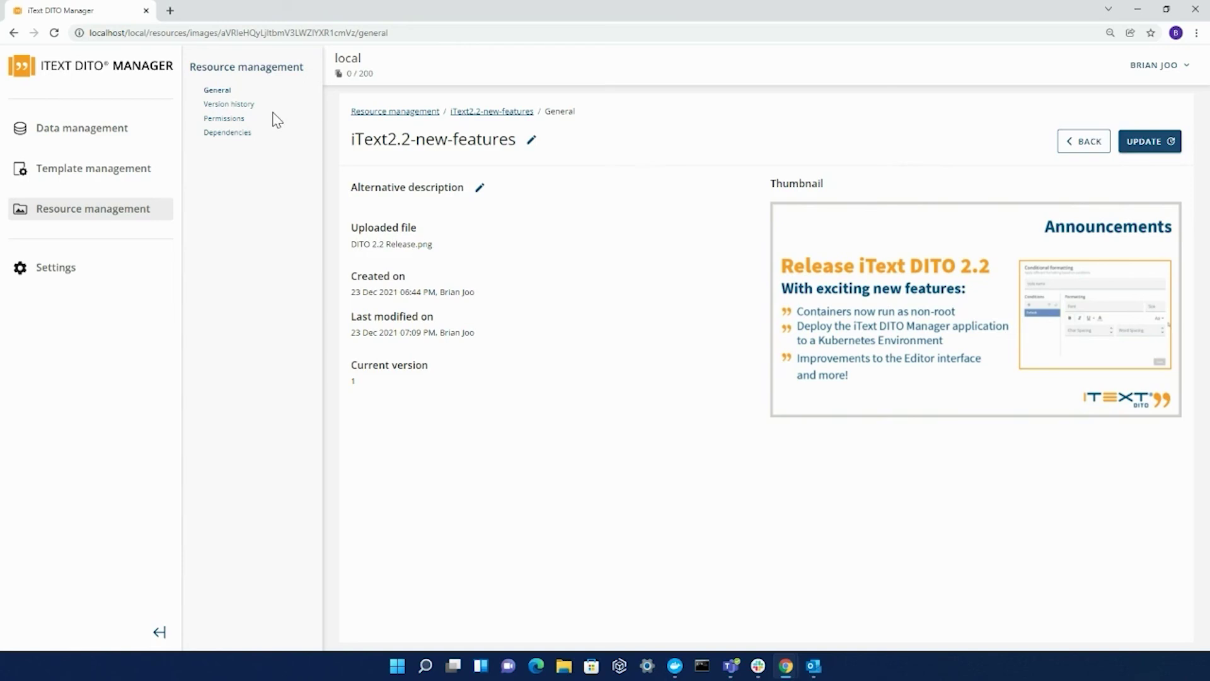
click(227, 106)
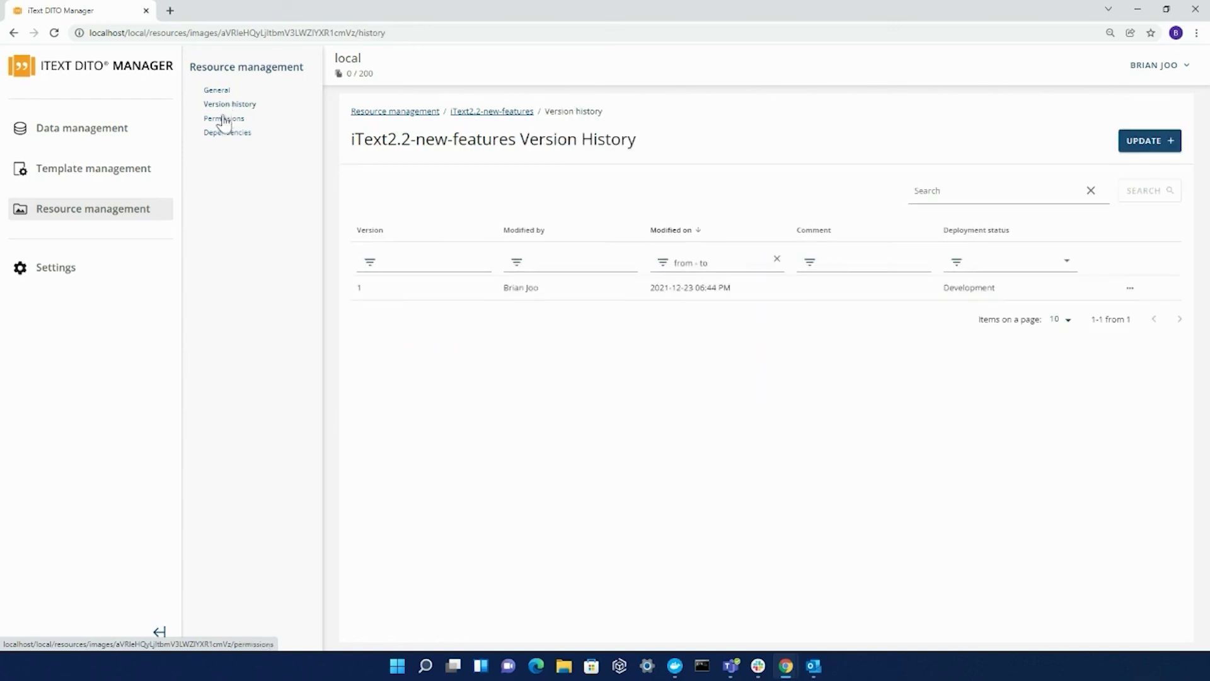
click(228, 120)
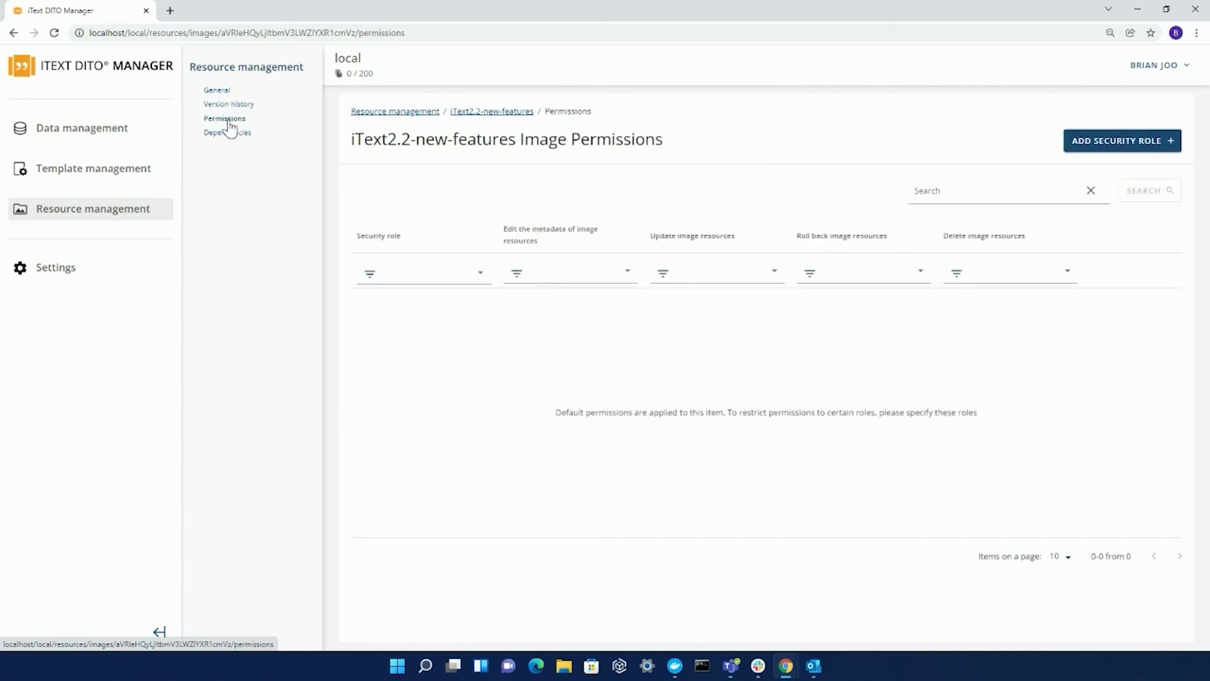
click(227, 133)
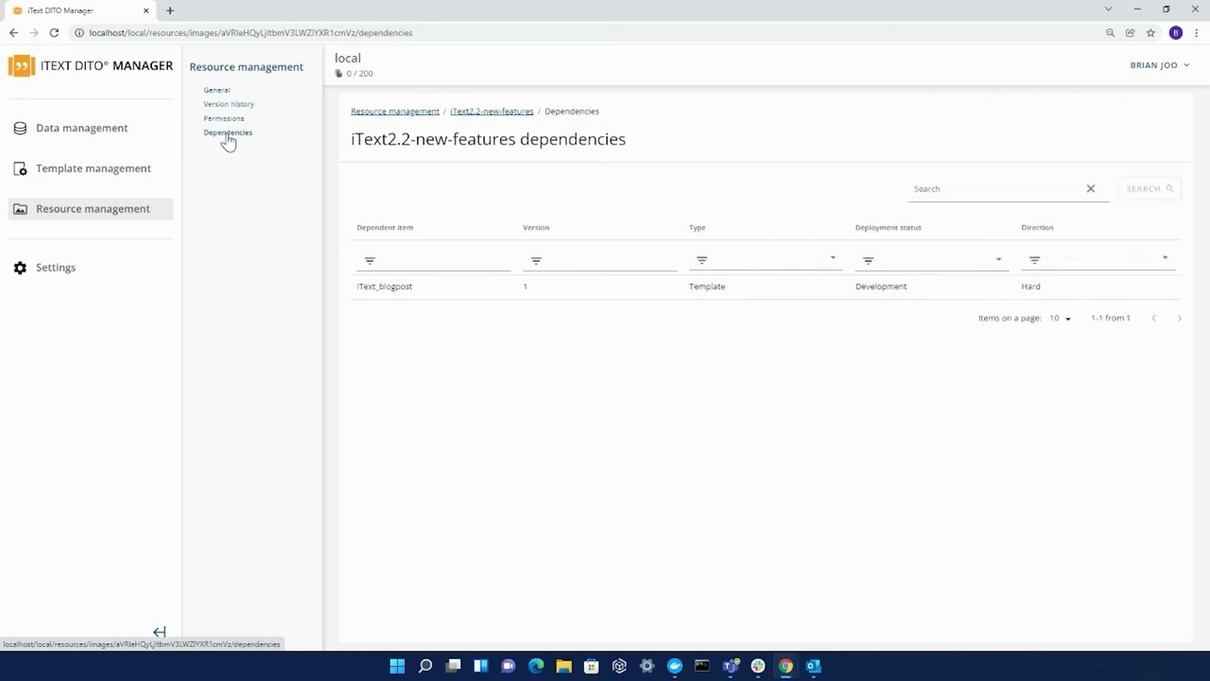
- Check which security roles can be added to the image's permissions without adding one, and revisit its version history and dependencies
click(226, 118)
click(1102, 142)
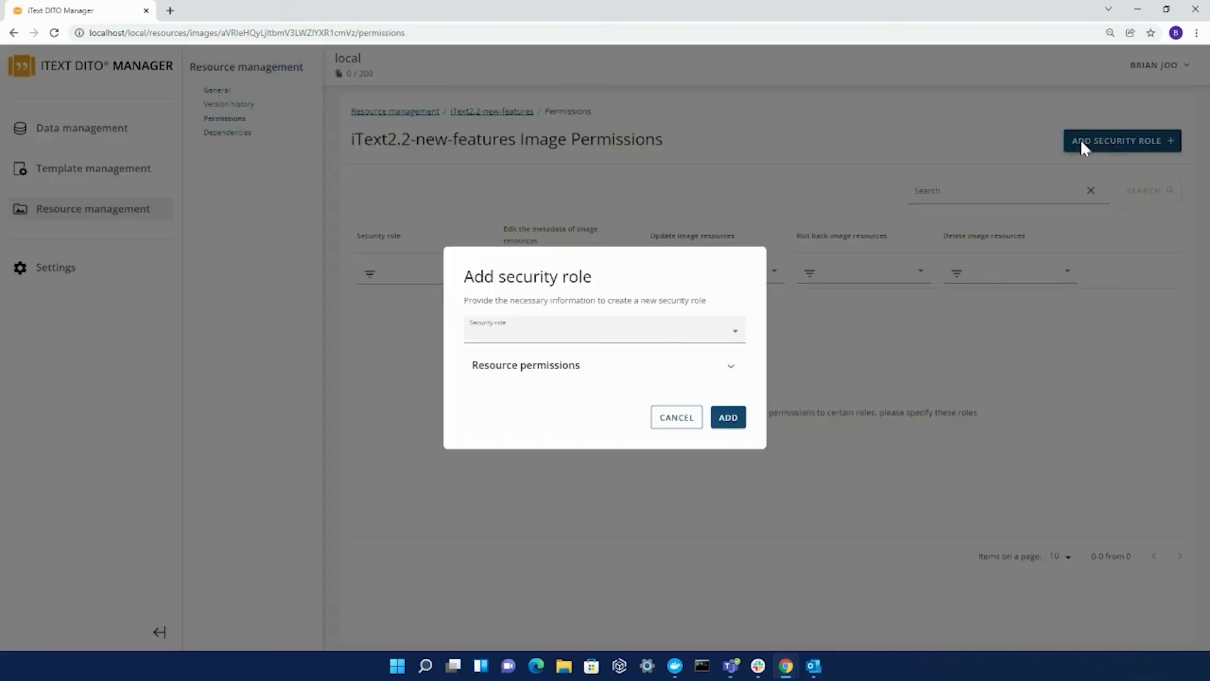
click(645, 332)
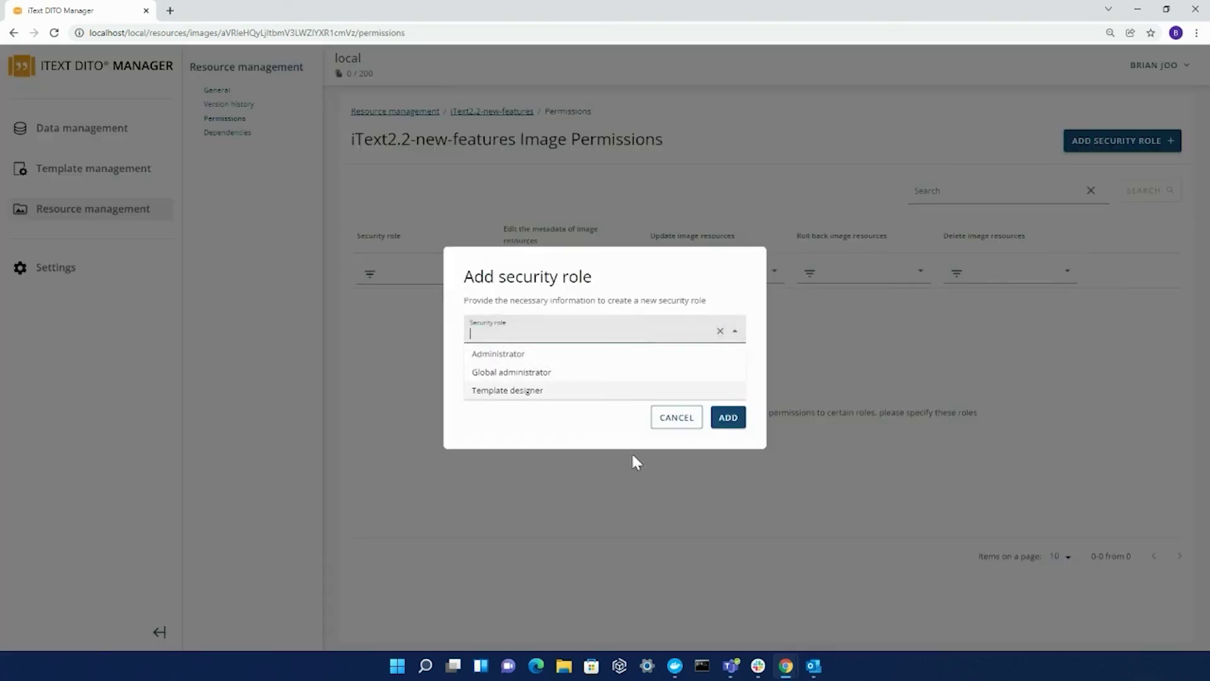
click(674, 428)
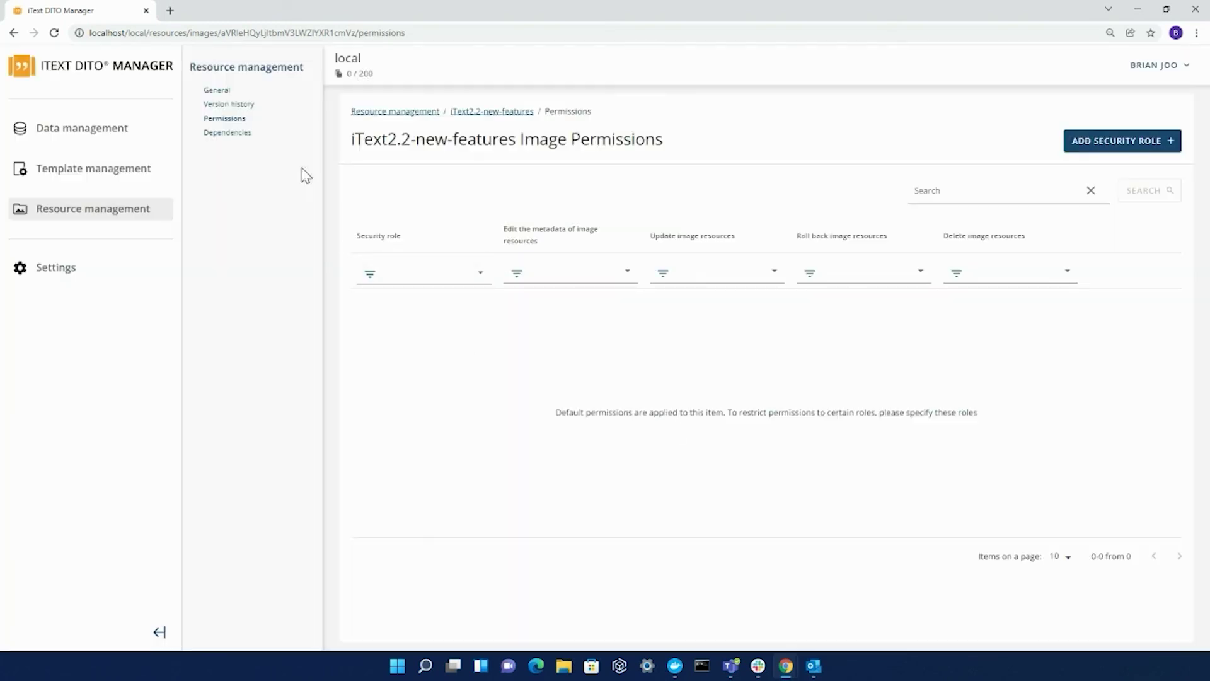
click(240, 108)
click(215, 133)
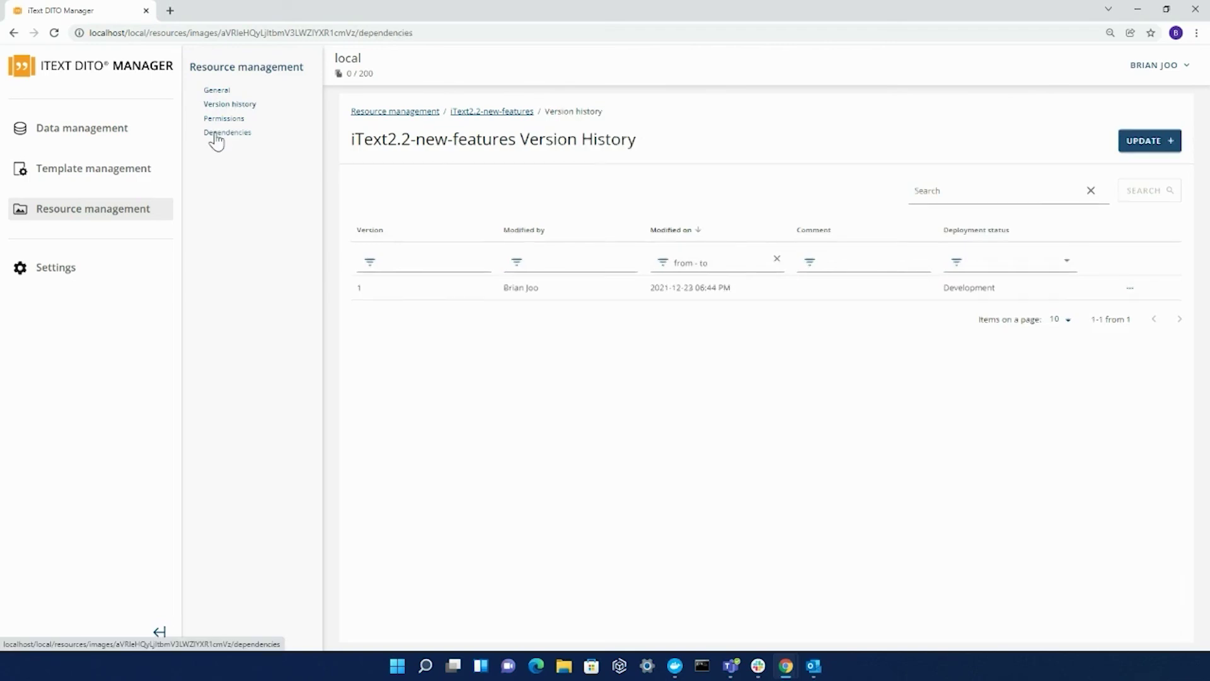